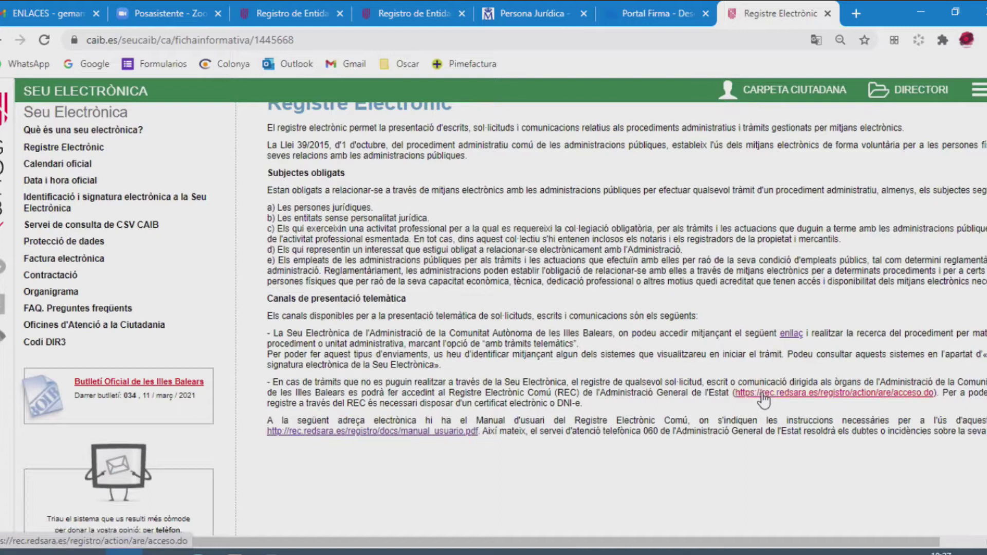
- Open the Registro Electrónico Común from its link and identify as Interesado with Certificado Digital, using the AC Representación certificate
{"action": "left_click", "coordinate": [762, 394]}
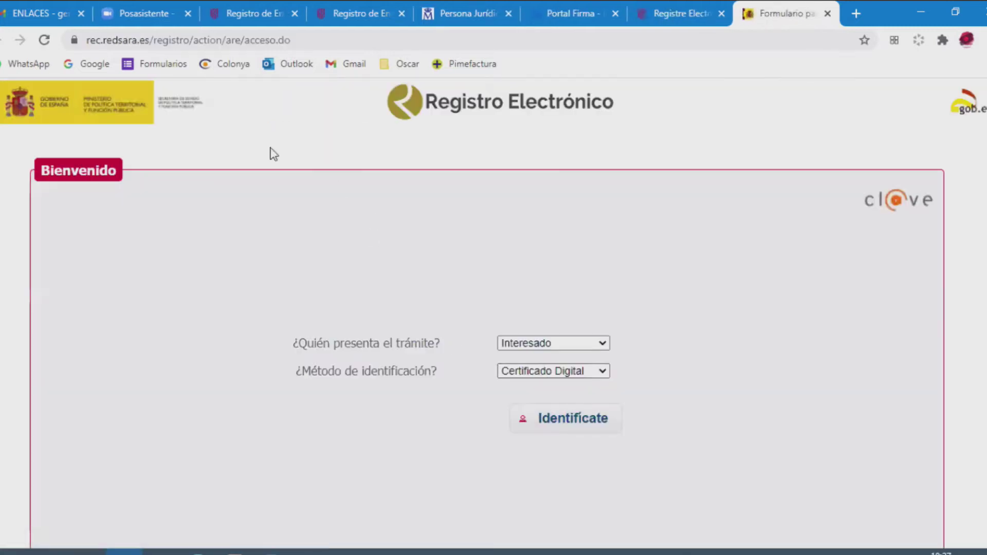
{"action": "left_click", "coordinate": [569, 419]}
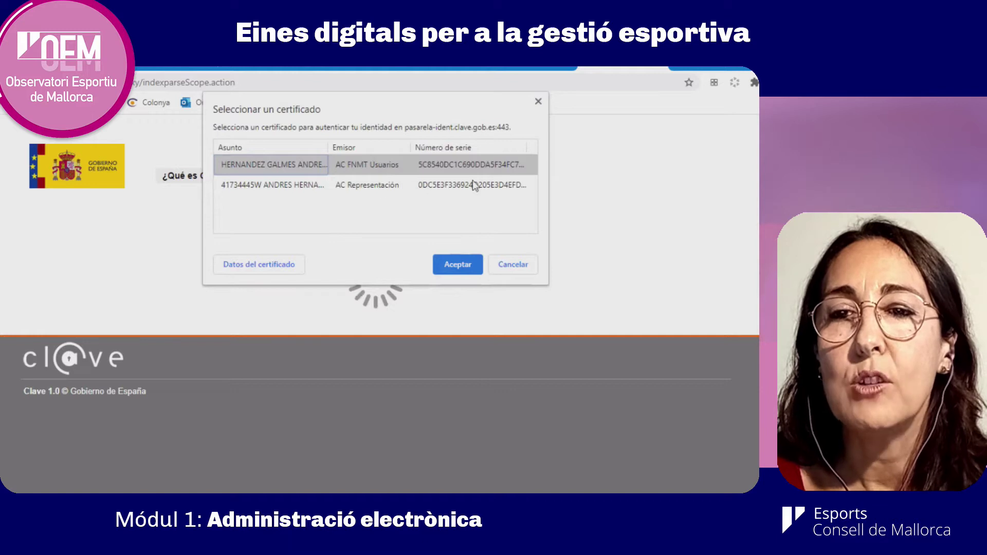
{"action": "left_click", "coordinate": [363, 189]}
{"action": "left_click", "coordinate": [458, 265]}
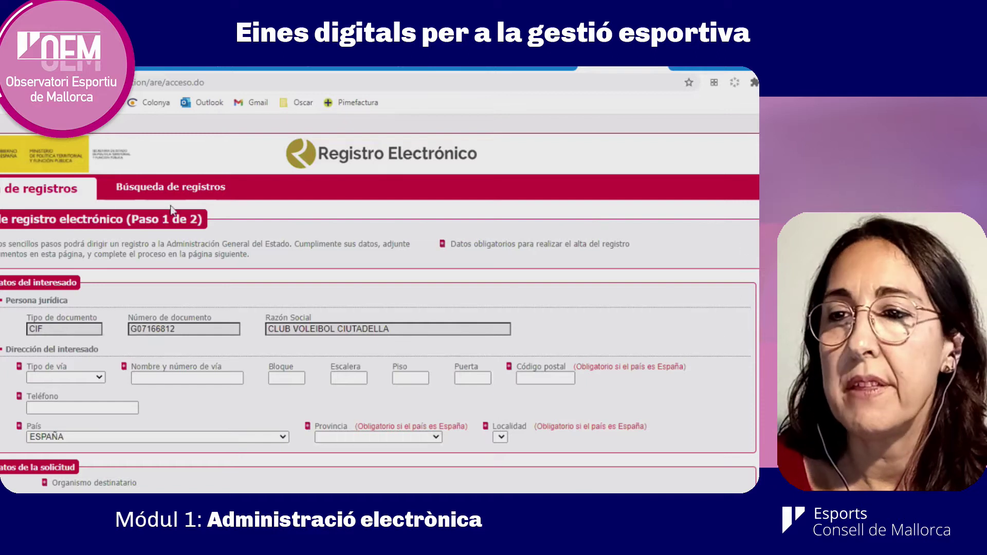
- Look over the registration form's sections and open the organisation finder for the Organismo destinatario
{"action": "scroll", "coordinate": [380, 304], "scroll_direction": "down", "scroll_amount": 10}
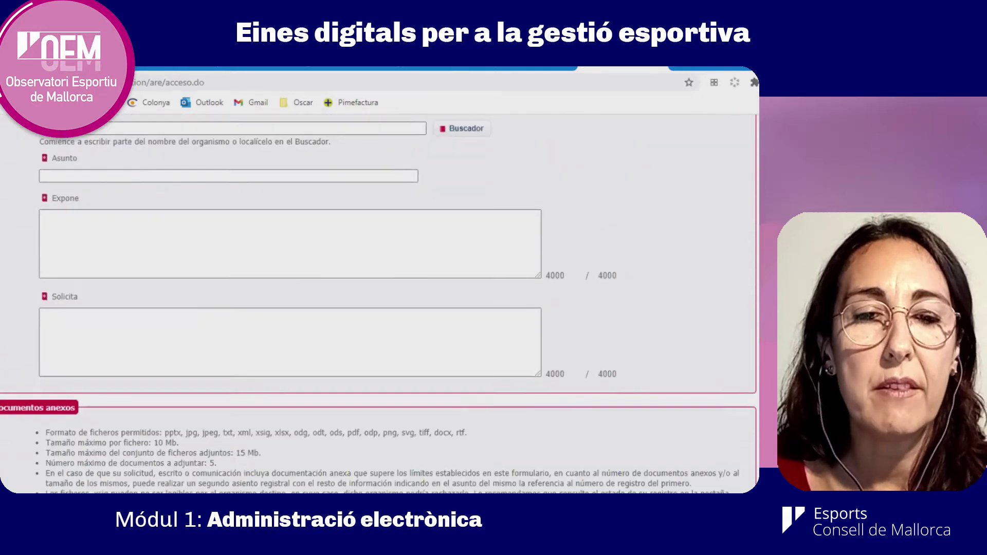
{"action": "scroll", "coordinate": [380, 304], "scroll_direction": "down", "scroll_amount": 4}
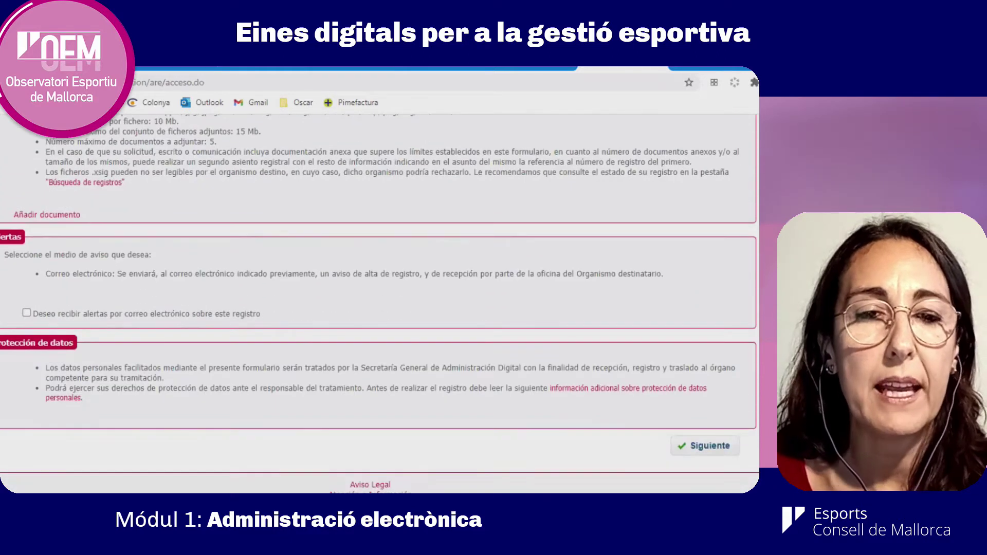
{"action": "scroll", "coordinate": [11, 259], "scroll_direction": "up", "scroll_amount": 15}
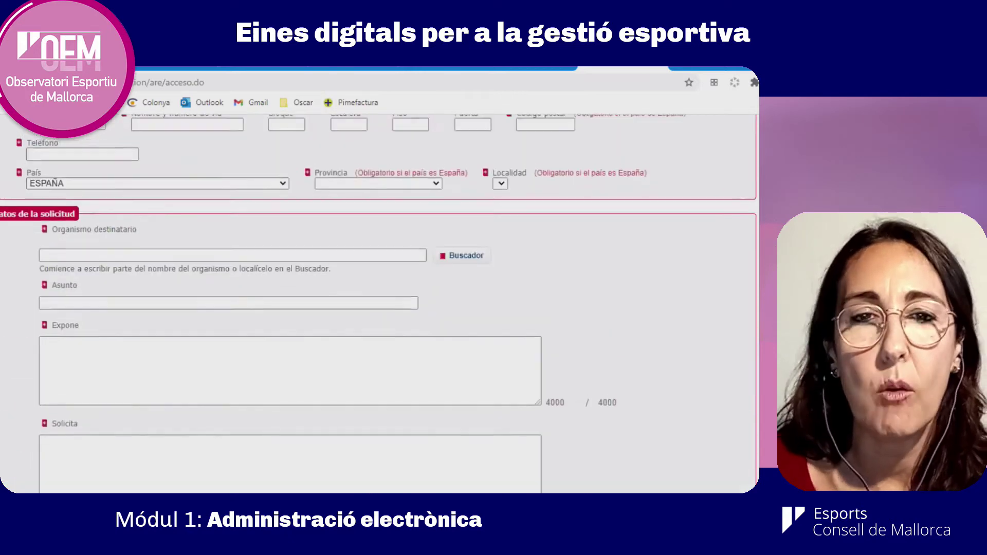
{"action": "scroll", "coordinate": [11, 259], "scroll_direction": "down", "scroll_amount": 3}
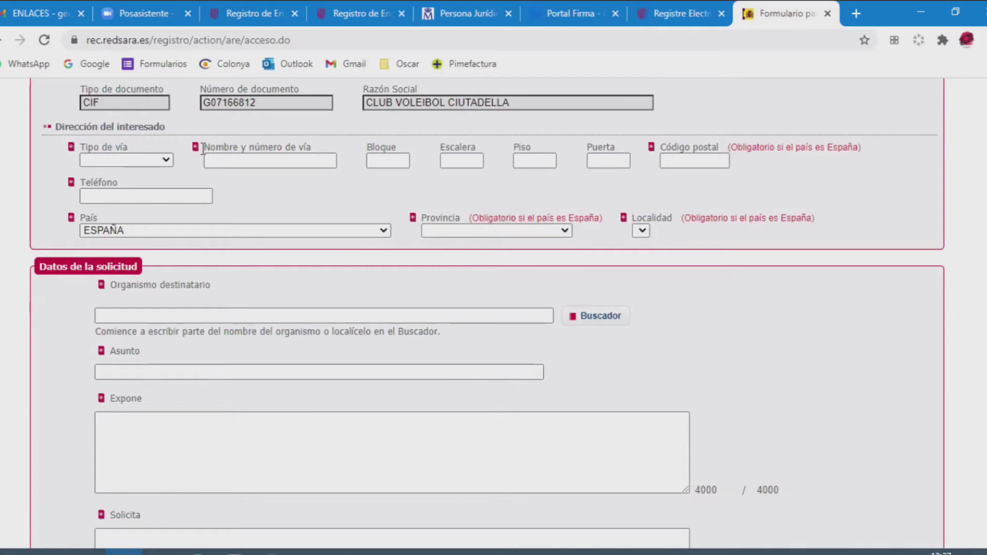
{"action": "left_click", "coordinate": [115, 312]}
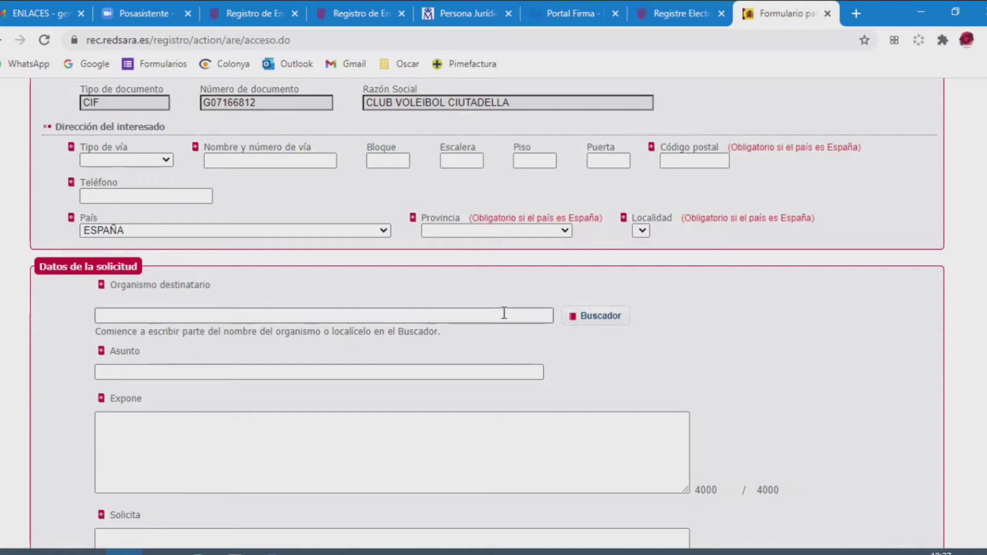
{"action": "left_click", "coordinate": [600, 317]}
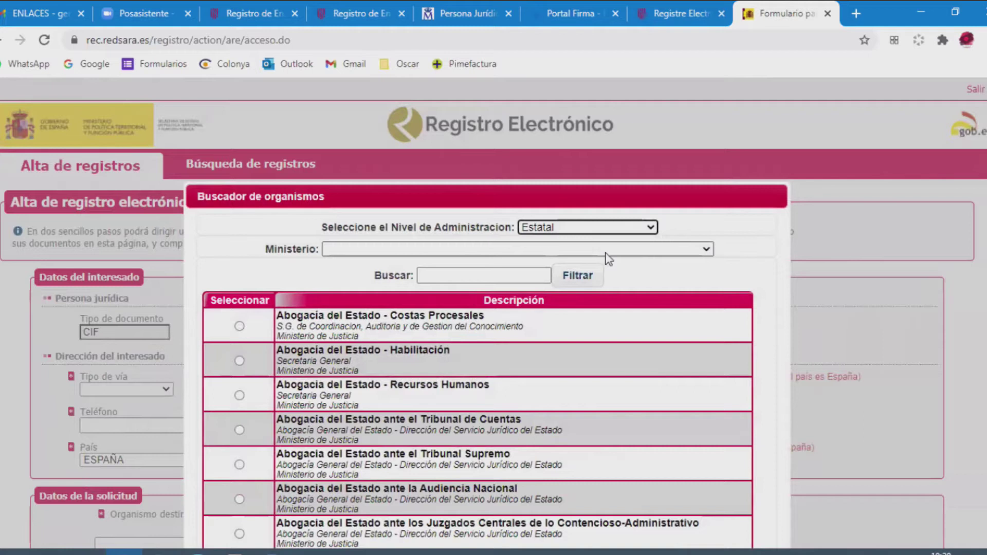
- Filter the organisations by Autonómico level and Illes Balears, and choose Consejería de Asuntos Sociales y Deportes as the recipient
{"action": "left_click", "coordinate": [651, 228]}
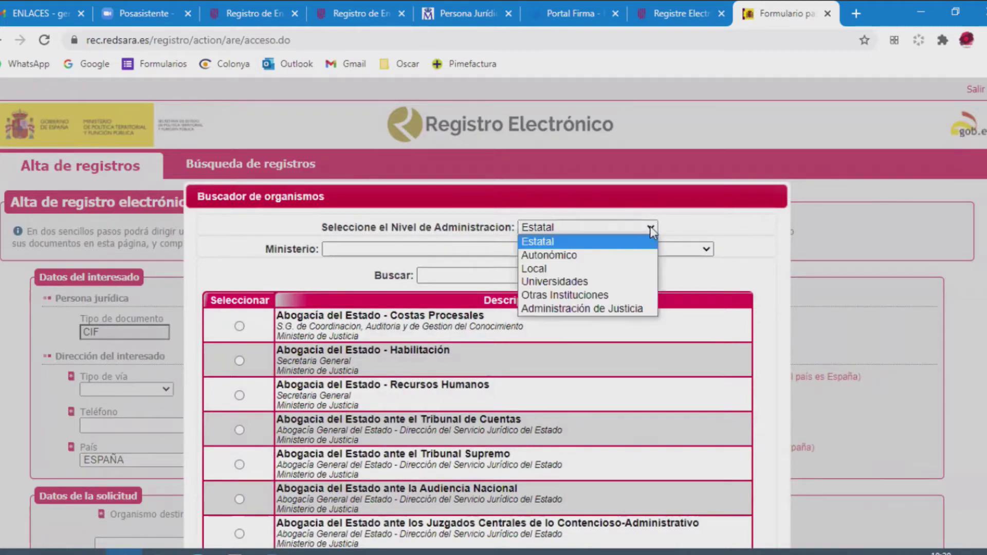
{"action": "left_click", "coordinate": [561, 257]}
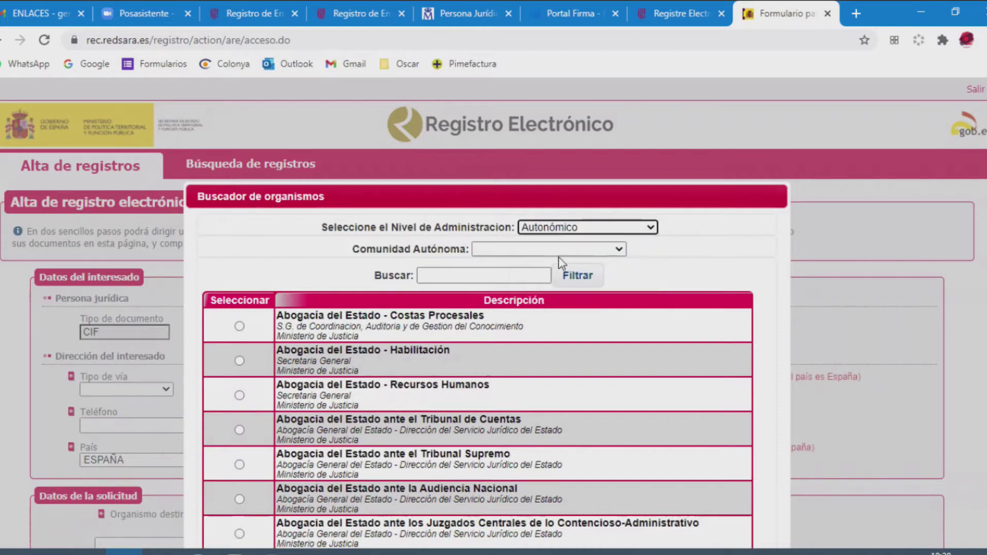
{"action": "left_click", "coordinate": [619, 250]}
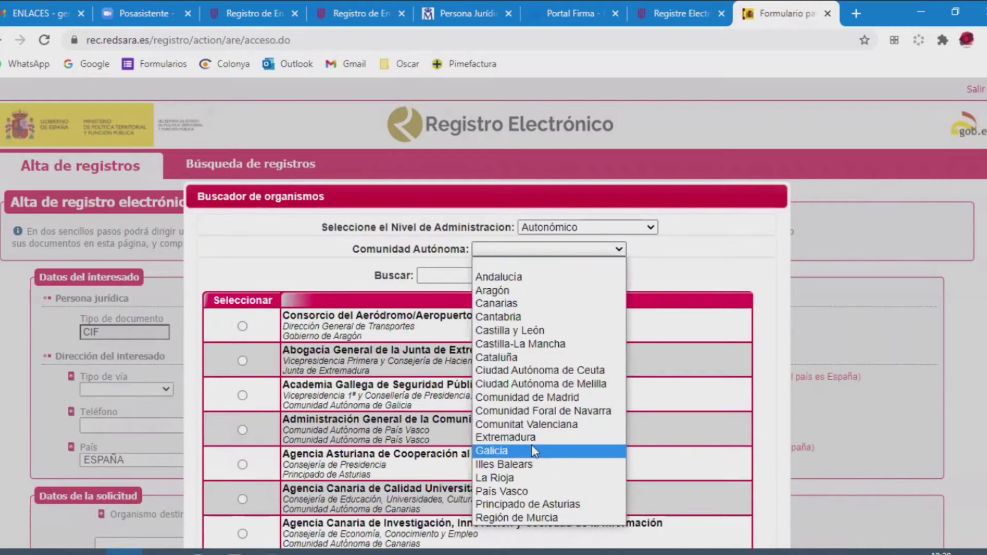
{"action": "left_click", "coordinate": [520, 465]}
{"action": "scroll", "coordinate": [536, 394], "scroll_direction": "down", "scroll_amount": 1}
{"action": "left_click", "coordinate": [251, 355]}
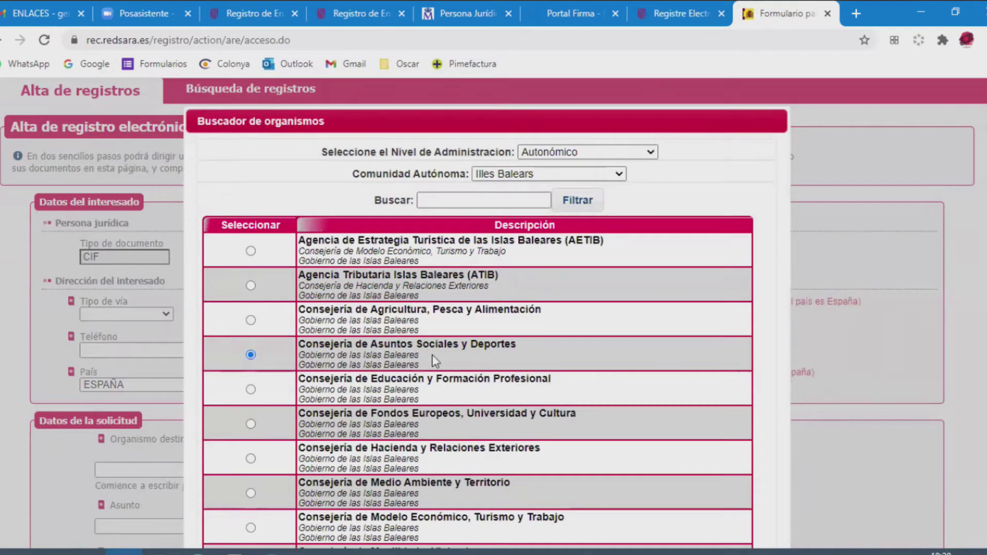
{"action": "scroll", "coordinate": [436, 362], "scroll_direction": "down", "scroll_amount": 4}
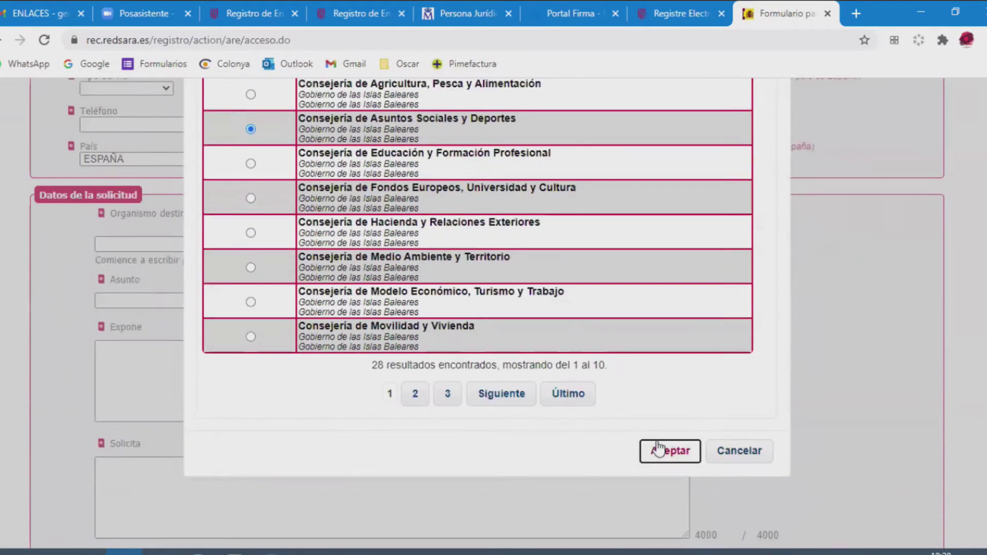
{"action": "left_click", "coordinate": [660, 451]}
- Examine the form's Expone, Solicita, Documentos anexos and Alertas sections, highlighting the attachment rules and the permitted file formats
{"action": "scroll", "coordinate": [205, 272], "scroll_direction": "down", "scroll_amount": 4}
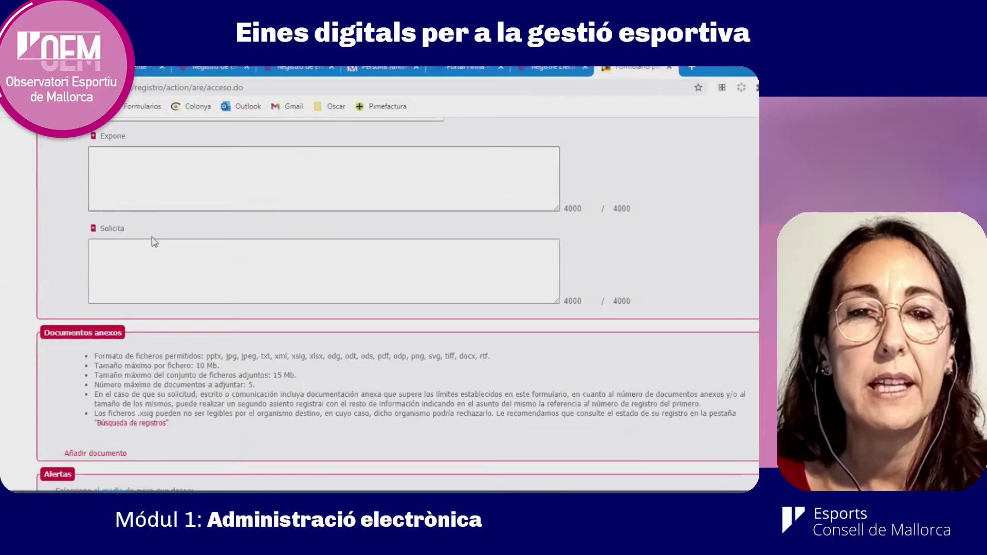
{"action": "scroll", "coordinate": [107, 400], "scroll_direction": "down", "scroll_amount": 1}
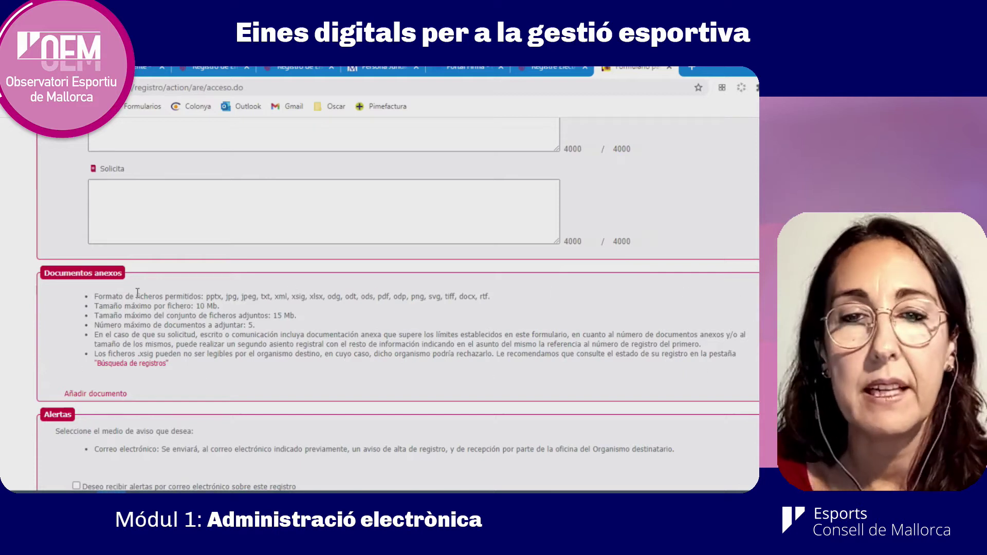
{"action": "left_click_drag", "start_coordinate": [94, 295], "coordinate": [212, 360]}
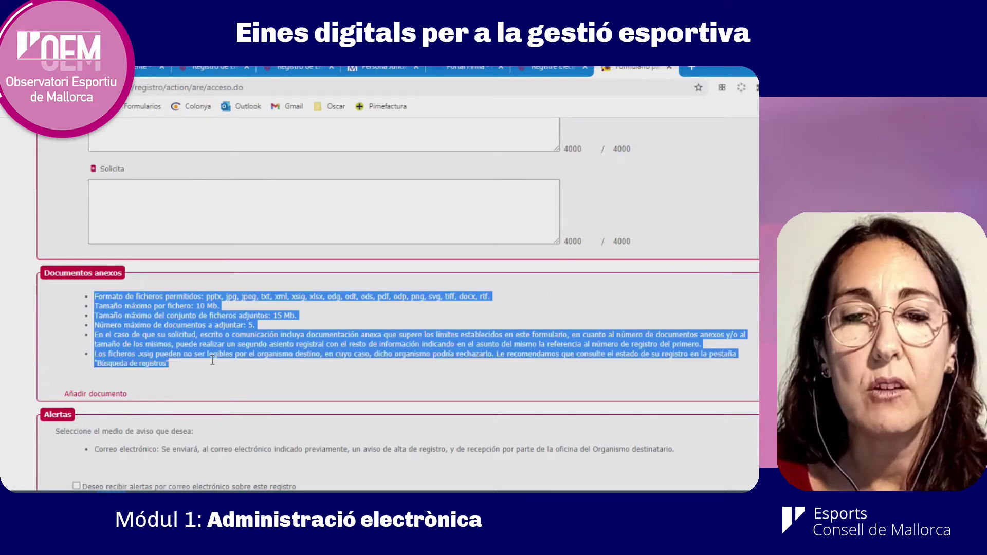
{"action": "left_click", "coordinate": [263, 291]}
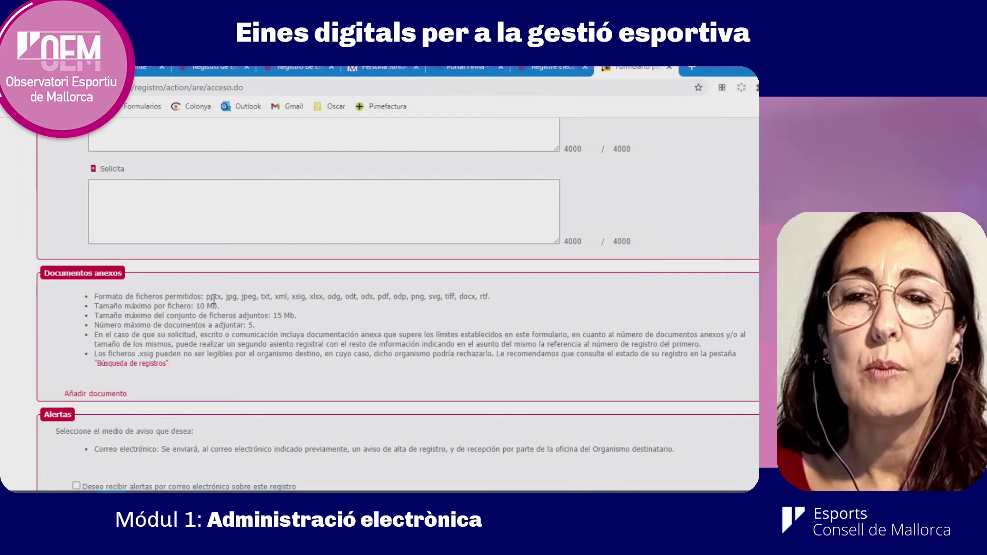
{"action": "left_click_drag", "start_coordinate": [207, 298], "coordinate": [482, 295]}
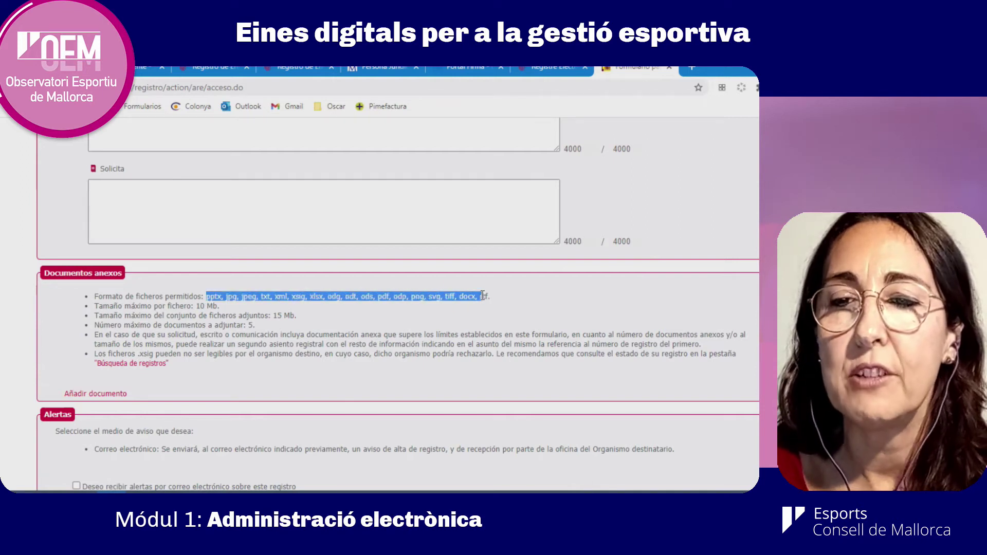
{"action": "scroll", "coordinate": [232, 356], "scroll_direction": "down", "scroll_amount": 3}
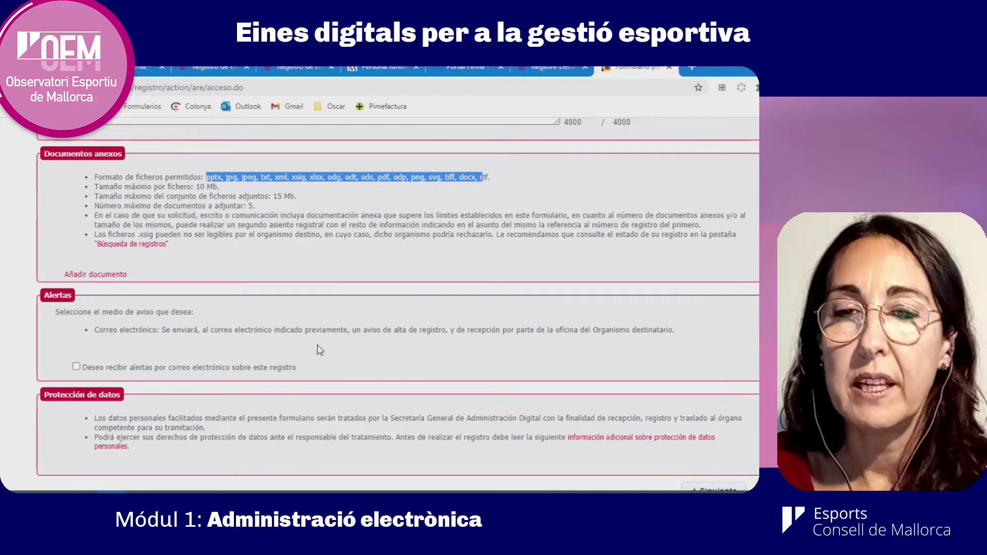
{"action": "scroll", "coordinate": [320, 350], "scroll_direction": "down", "scroll_amount": 1}
{"action": "scroll", "coordinate": [303, 311], "scroll_direction": "up", "scroll_amount": 12}
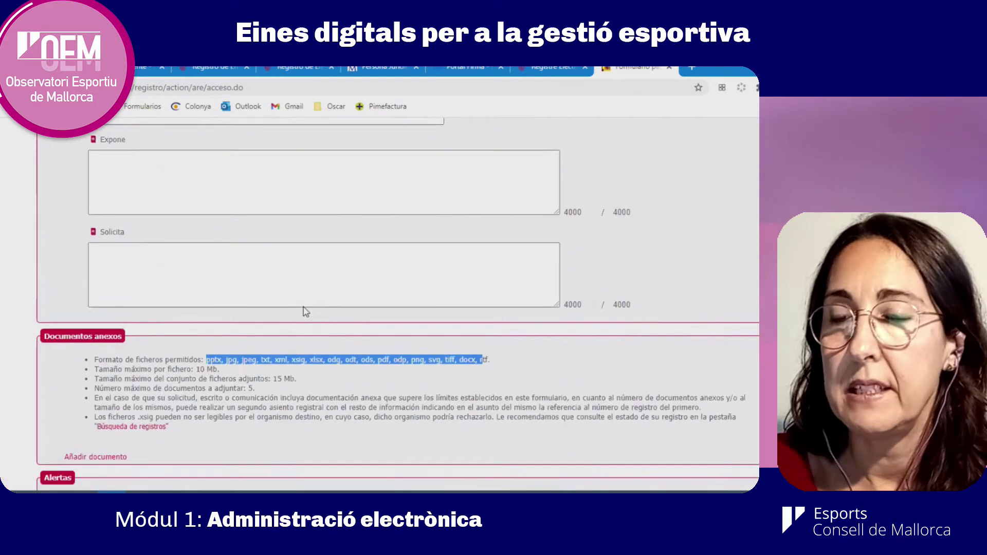
- Close the registration form and access the Carpeta Ciutadana through Cl@ve with the DNIe / Certificado electrónico method
{"action": "left_click", "coordinate": [667, 68]}
{"action": "scroll", "coordinate": [424, 296], "scroll_direction": "up", "scroll_amount": 3}
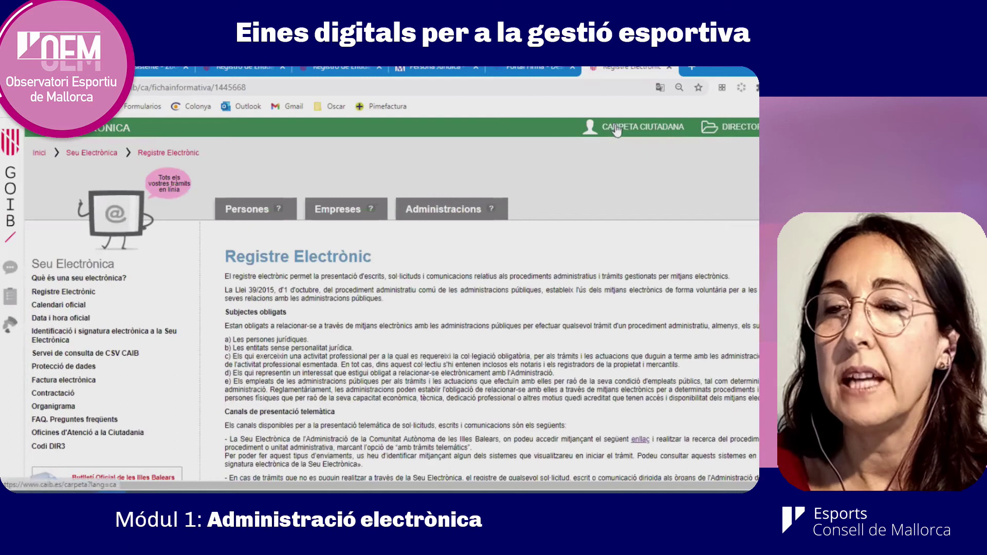
{"action": "left_click", "coordinate": [617, 131]}
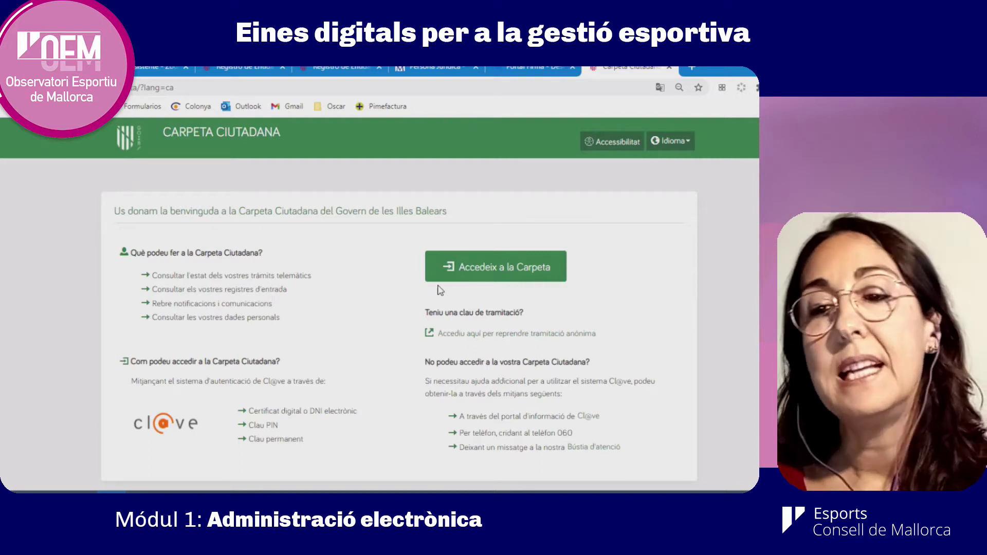
{"action": "left_click", "coordinate": [480, 273]}
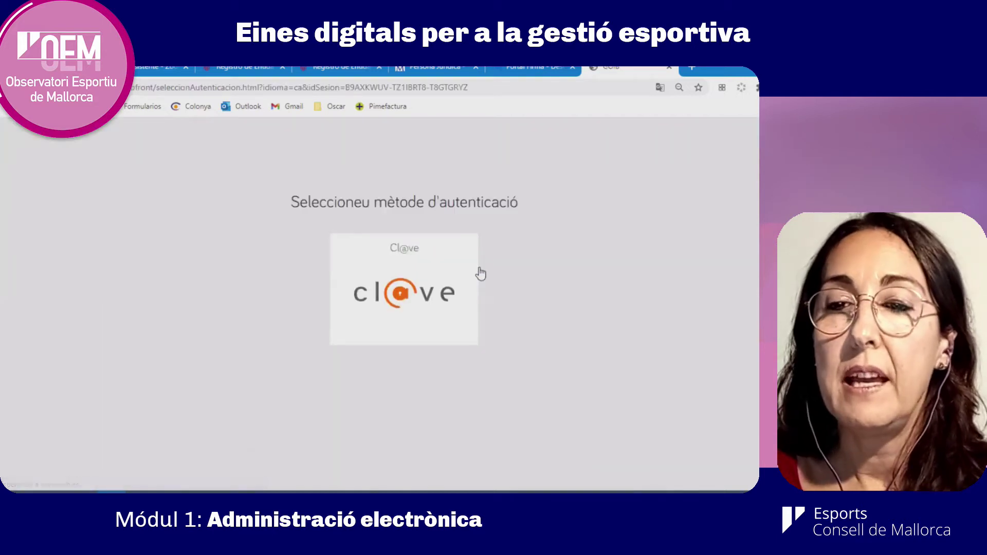
{"action": "left_click", "coordinate": [384, 249]}
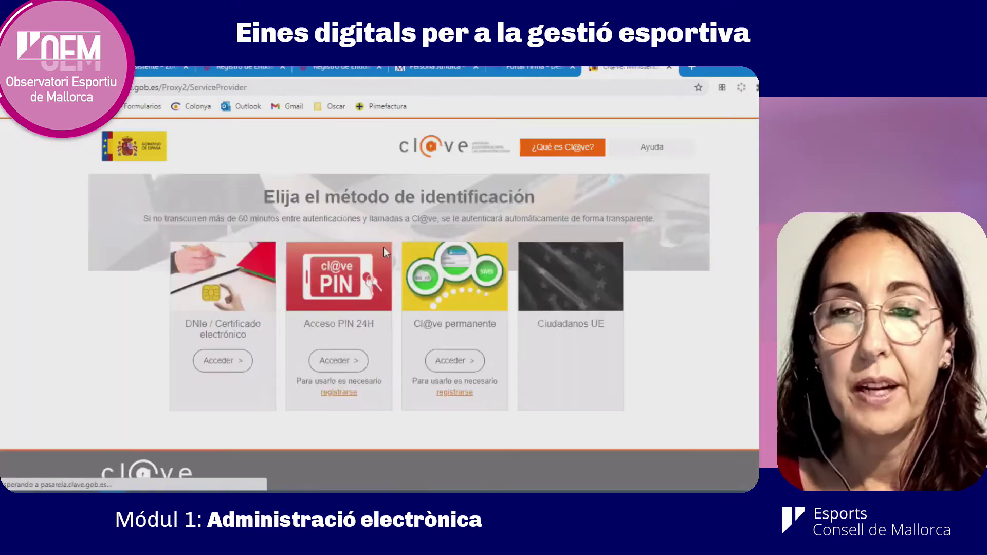
{"action": "left_click", "coordinate": [216, 363]}
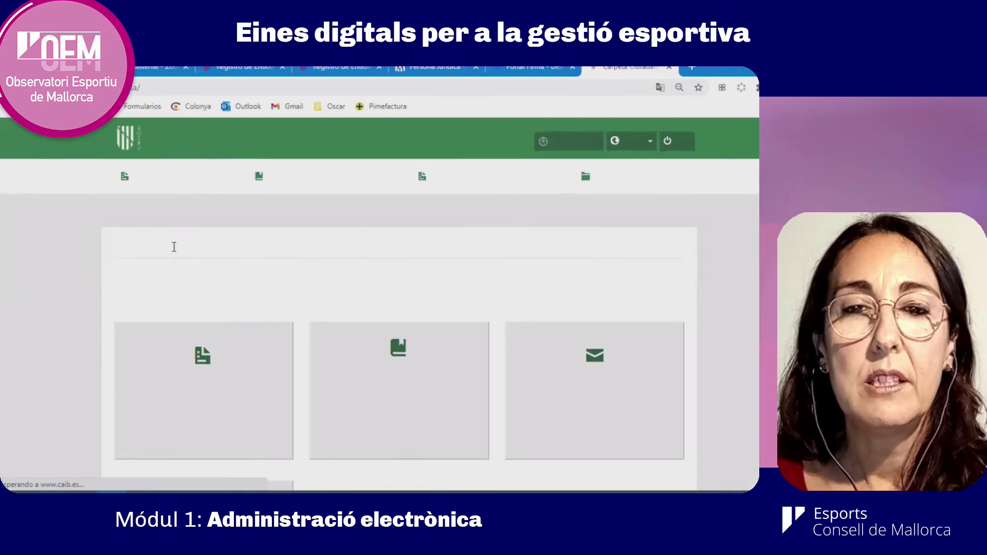
- Look over the Carpeta Ciutadana's options and open Altres comunicacions within Les meves notificacions
{"action": "scroll", "coordinate": [109, 244], "scroll_direction": "down", "scroll_amount": 1}
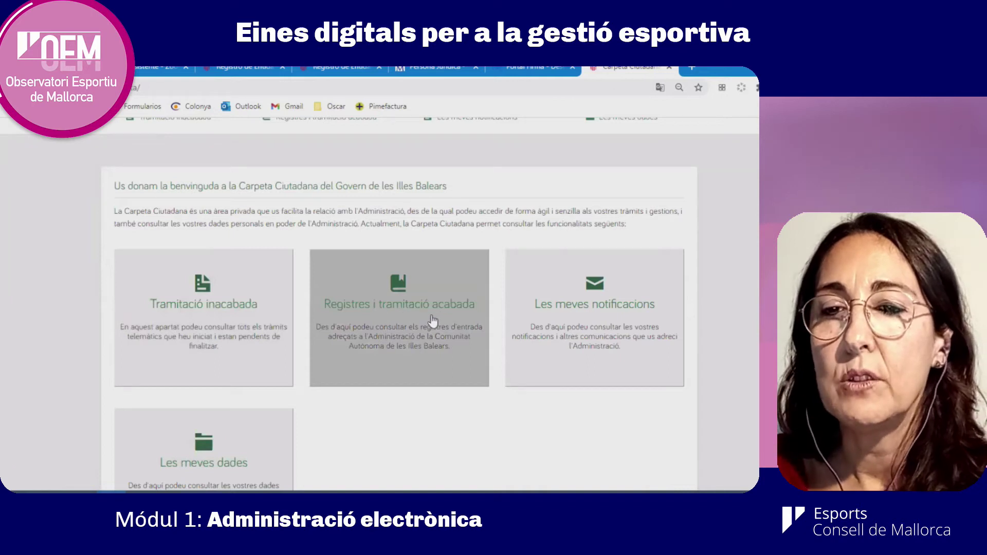
{"action": "scroll", "coordinate": [594, 309], "scroll_direction": "down", "scroll_amount": 1}
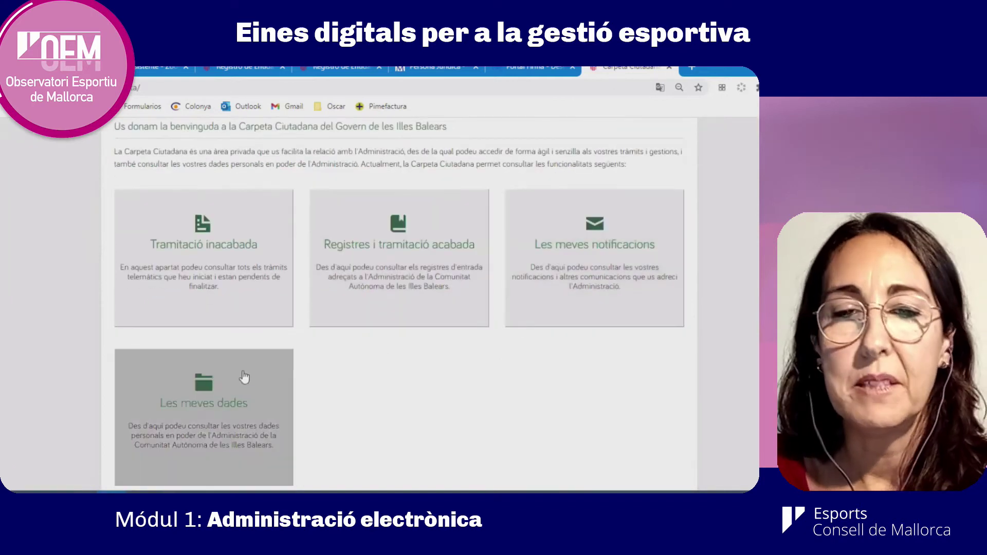
{"action": "scroll", "coordinate": [399, 397], "scroll_direction": "up", "scroll_amount": 2}
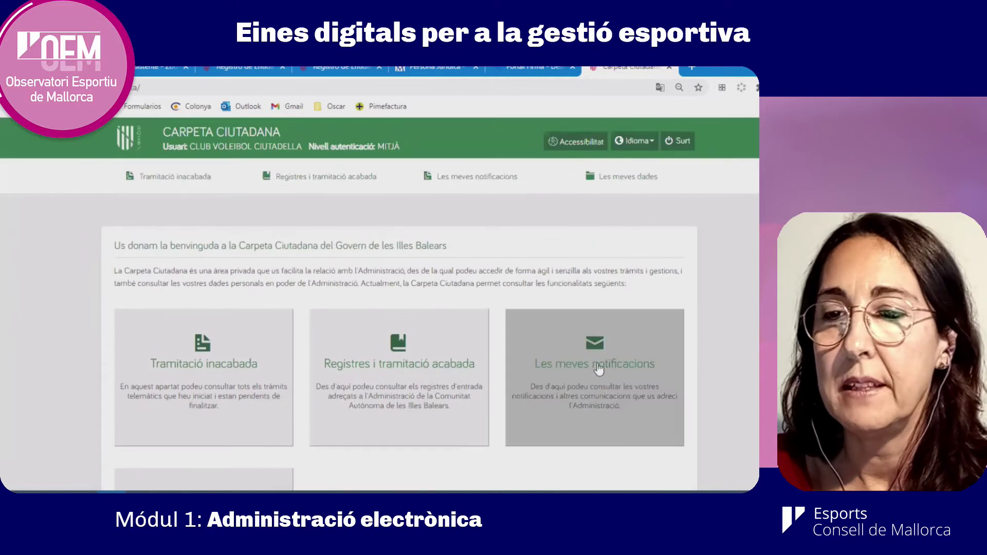
{"action": "left_click", "coordinate": [597, 368]}
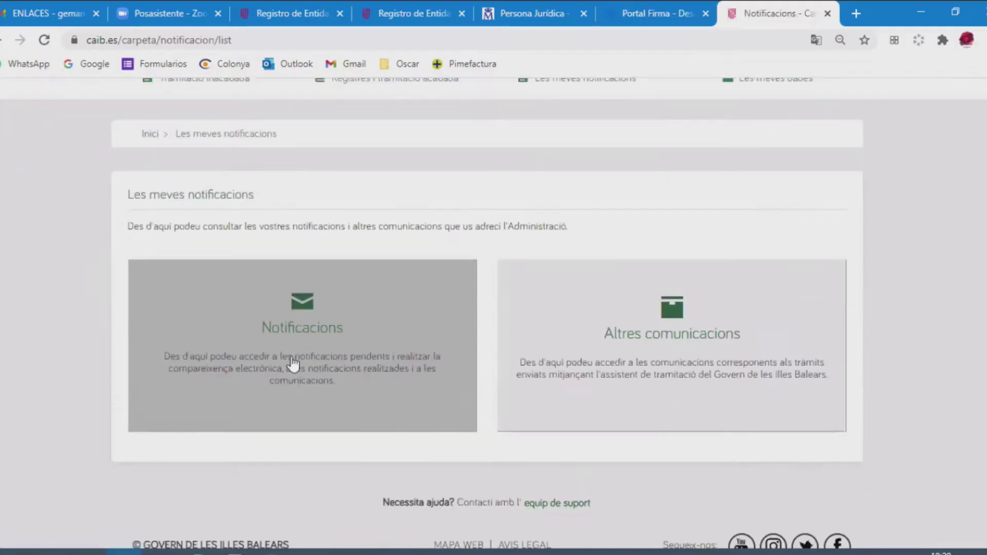
{"action": "left_click", "coordinate": [613, 337]}
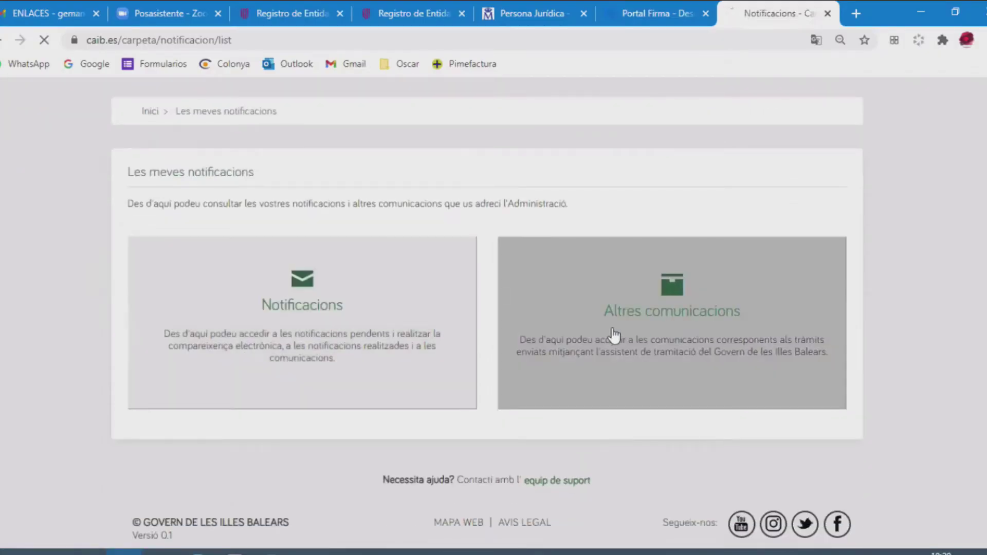
- Review the list of communications received from the processing platform and return to the Les meves notificacions page
{"action": "scroll", "coordinate": [366, 295], "scroll_direction": "down", "scroll_amount": 3}
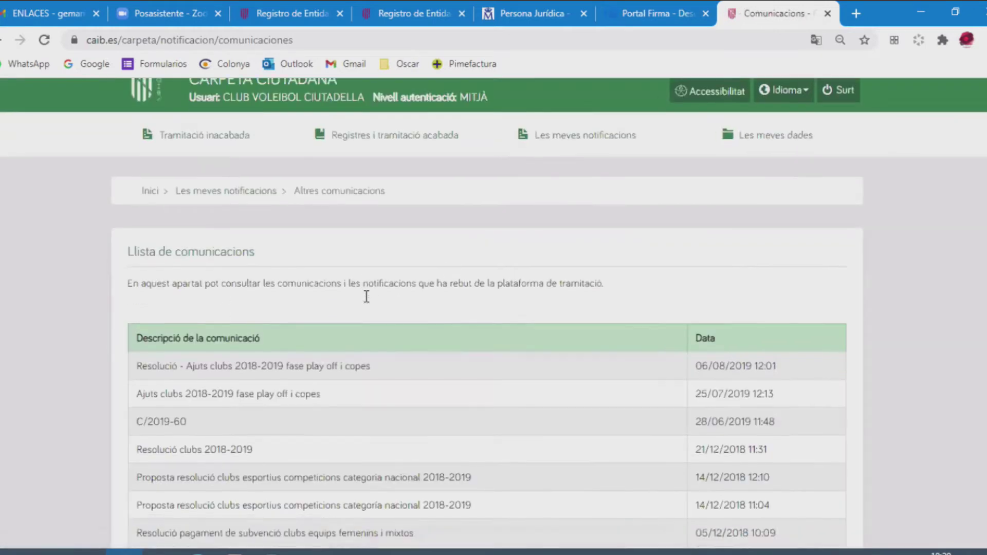
{"action": "scroll", "coordinate": [241, 318], "scroll_direction": "down", "scroll_amount": 9}
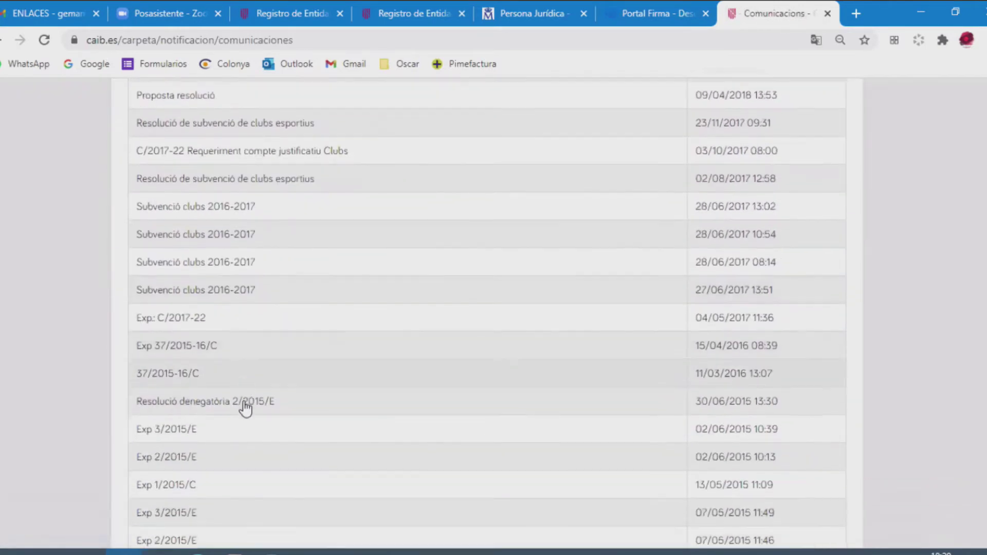
{"action": "scroll", "coordinate": [247, 409], "scroll_direction": "up", "scroll_amount": 12}
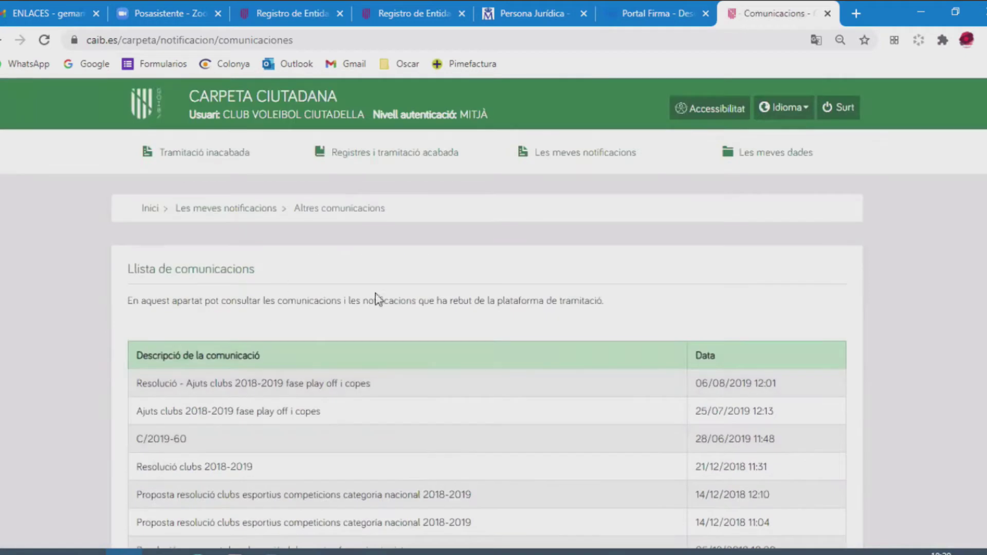
{"action": "left_click", "coordinate": [2, 44]}
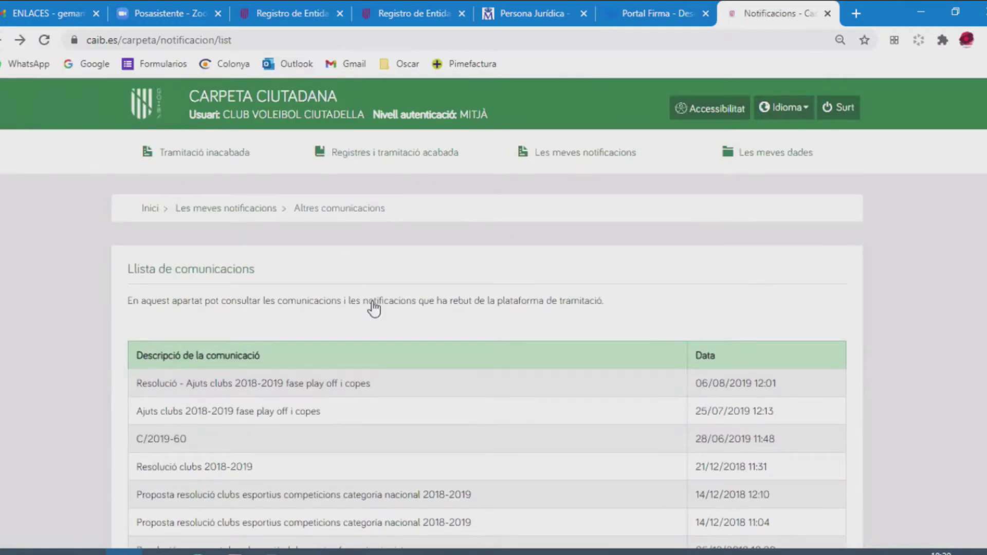
- Return to the Carpeta Ciutadana home page, close the Carpeta Ciutadana, Portal Firma and Persona Jurídica pages, and switch to the PowerPoint presentation
{"action": "scroll", "coordinate": [187, 220], "scroll_direction": "up", "scroll_amount": 1}
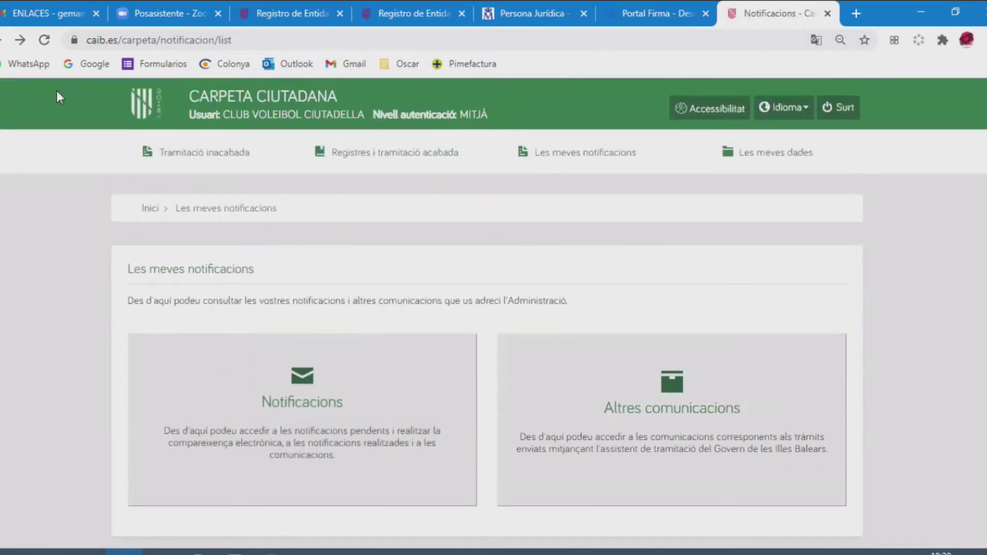
{"action": "key", "text": "alt+Left"}
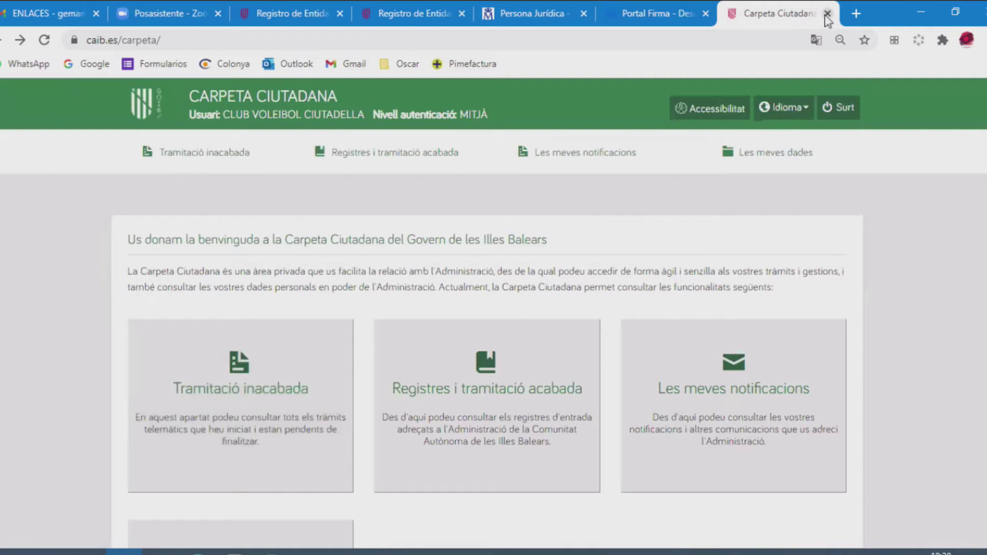
{"action": "left_click", "coordinate": [827, 13]}
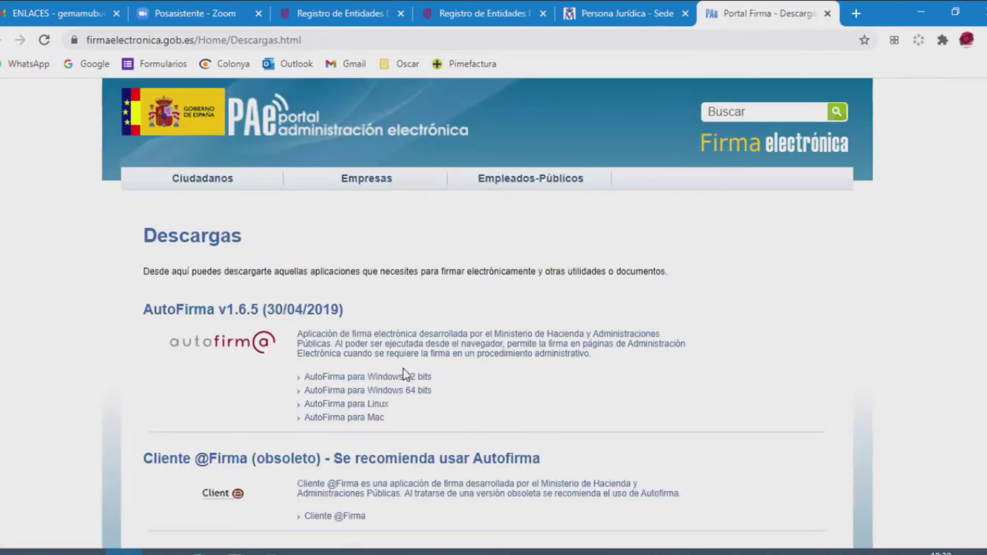
{"action": "left_click", "coordinate": [827, 13]}
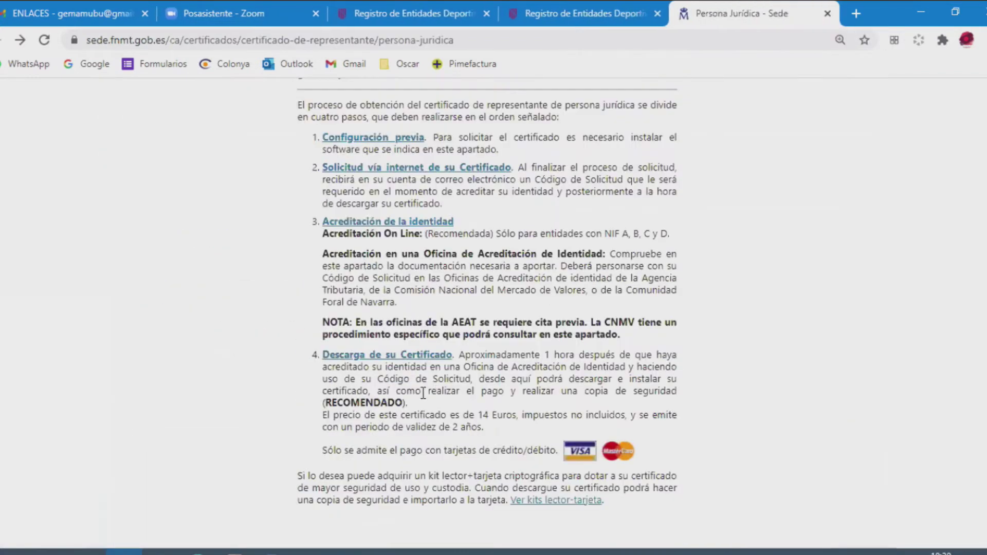
{"action": "left_click", "coordinate": [827, 14]}
{"action": "left_click", "coordinate": [234, 553]}
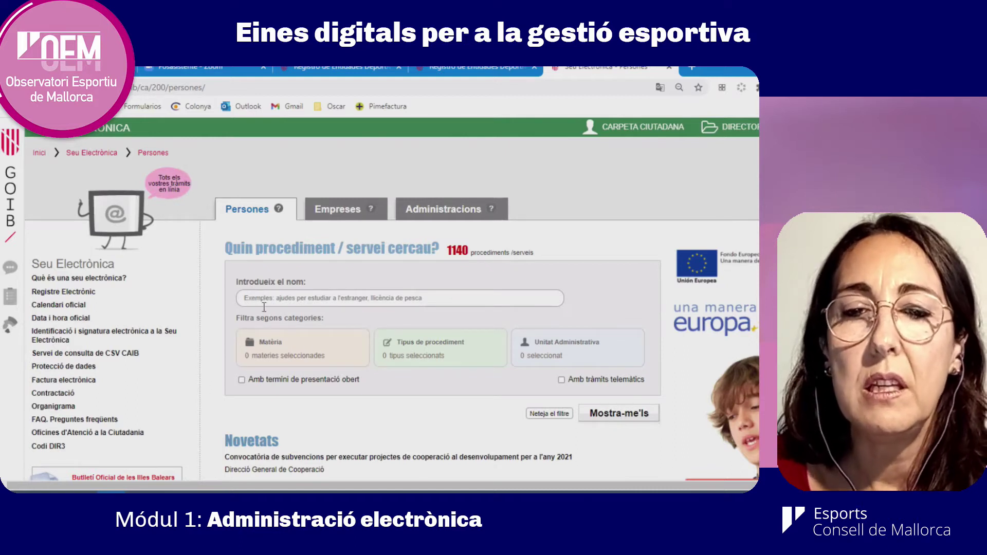
- Look over the Seu Electrònica's Persones page and search its procedures and services for "esport"
{"action": "scroll", "coordinate": [292, 419], "scroll_direction": "down", "scroll_amount": 1}
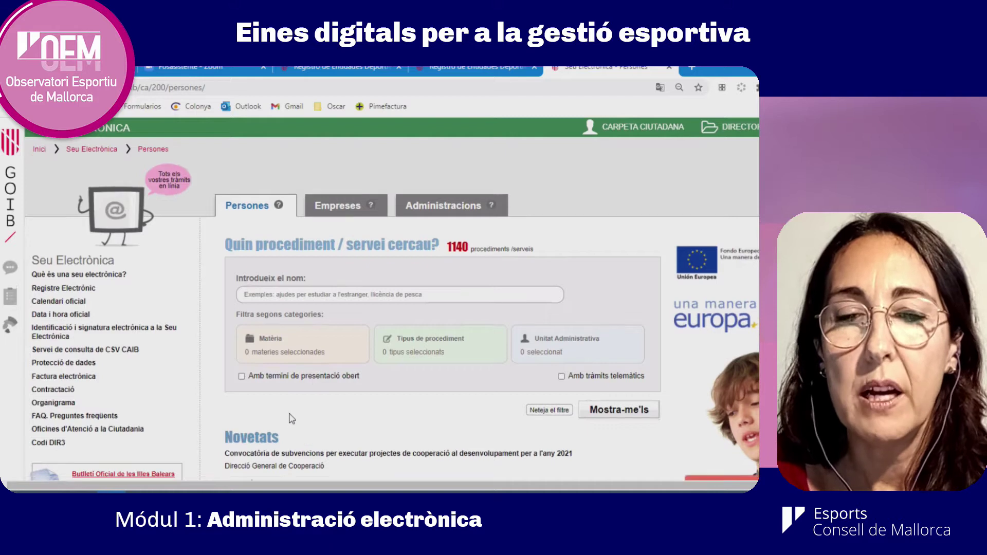
{"action": "scroll", "coordinate": [292, 419], "scroll_direction": "down", "scroll_amount": 3}
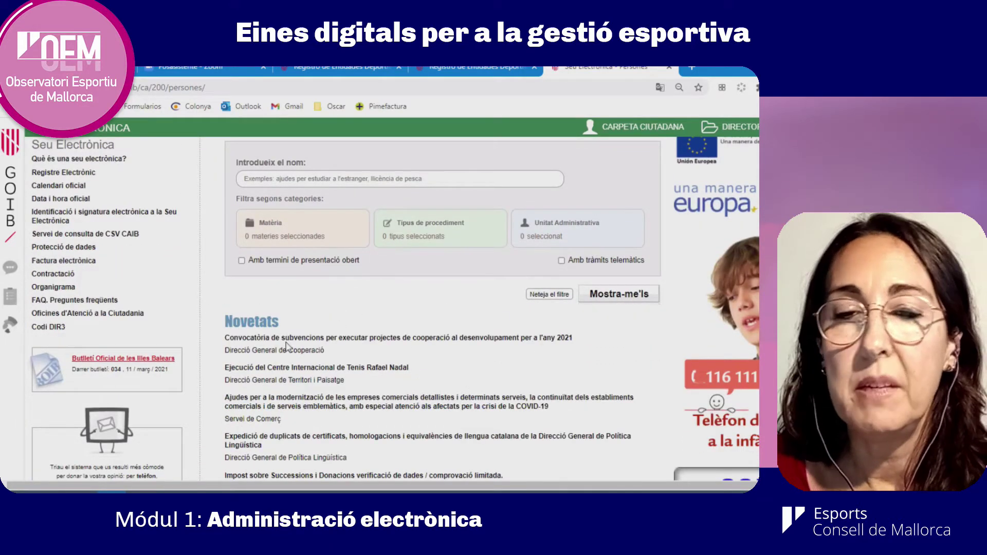
{"action": "scroll", "coordinate": [287, 347], "scroll_direction": "up", "scroll_amount": 3}
{"action": "left_click", "coordinate": [255, 300]}
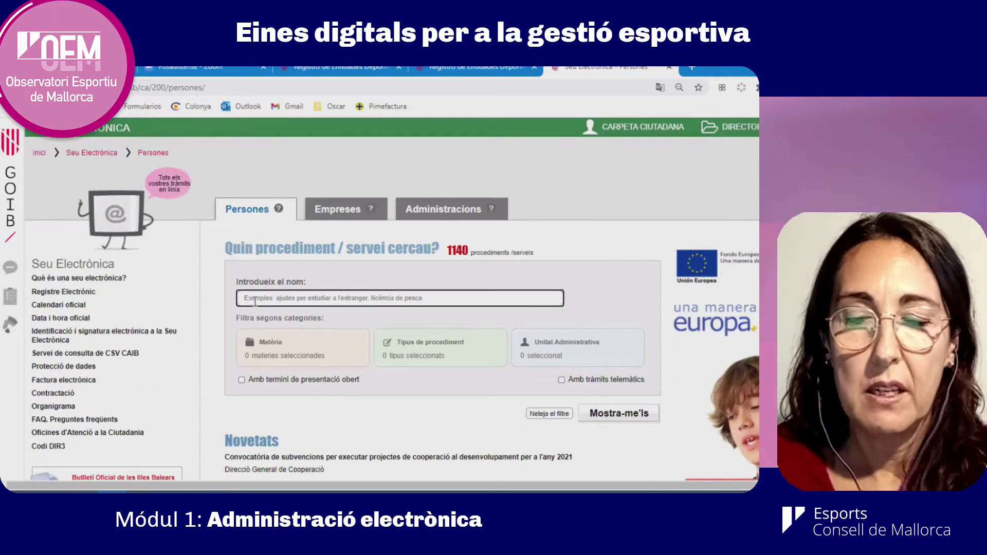
{"action": "type", "text": "espor"}
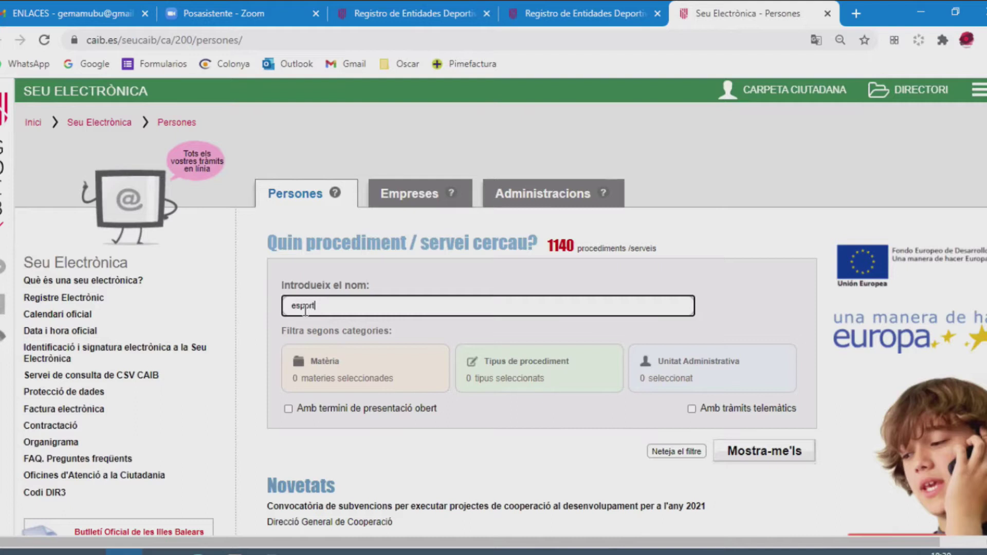
{"action": "type", "text": "t"}
{"action": "left_click", "coordinate": [718, 461]}
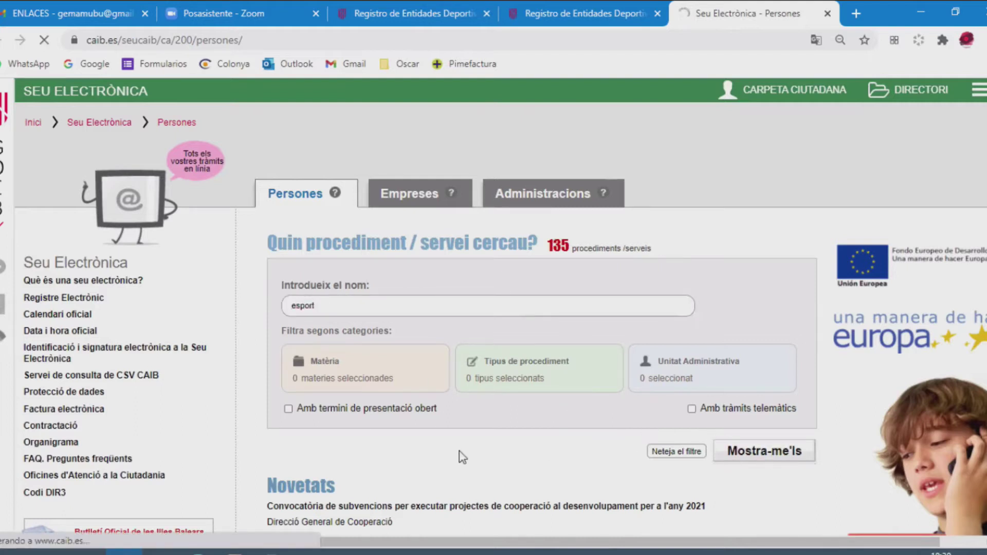
- Open the procedure "Sol·licitud de denominació d'entitat esportiva" from the search results and review its general details
{"action": "scroll", "coordinate": [412, 432], "scroll_direction": "down", "scroll_amount": 1}
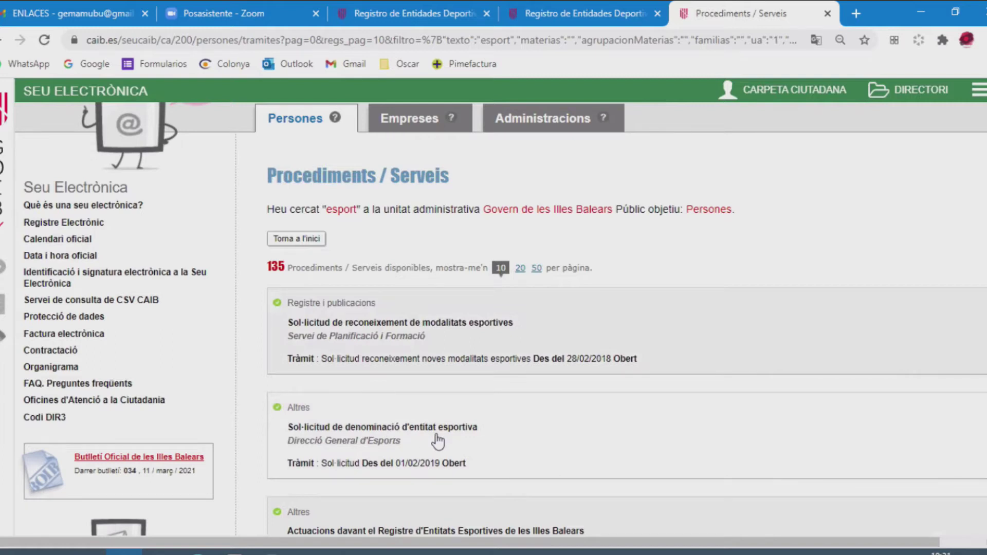
{"action": "scroll", "coordinate": [438, 441], "scroll_direction": "down", "scroll_amount": 3}
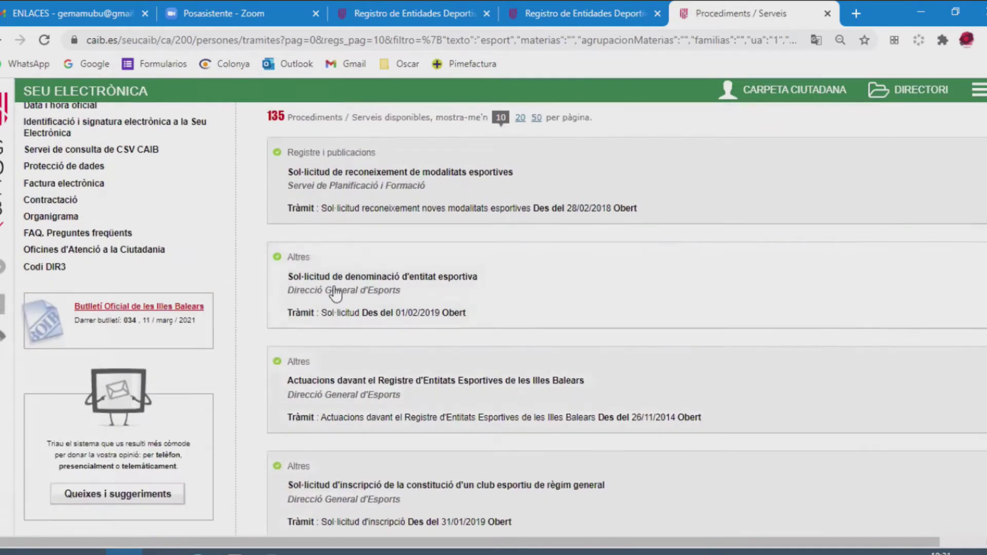
{"action": "left_click", "coordinate": [335, 291]}
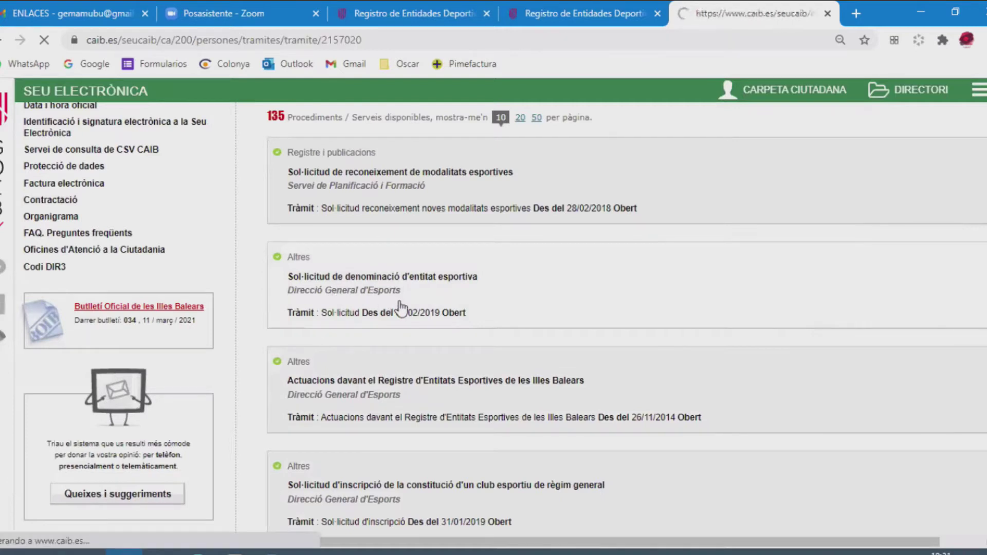
{"action": "scroll", "coordinate": [400, 301], "scroll_direction": "down", "scroll_amount": 4}
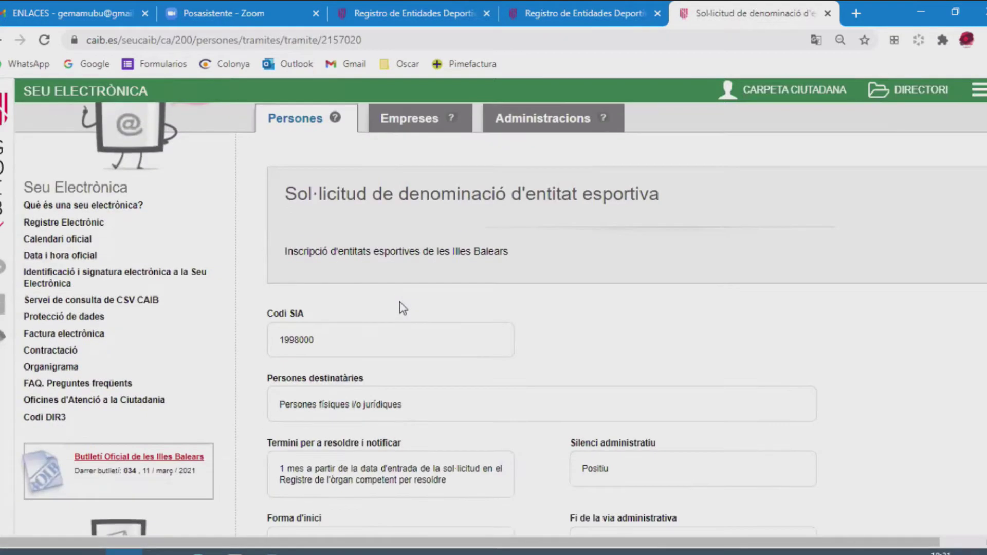
{"action": "scroll", "coordinate": [399, 301], "scroll_direction": "down", "scroll_amount": 5}
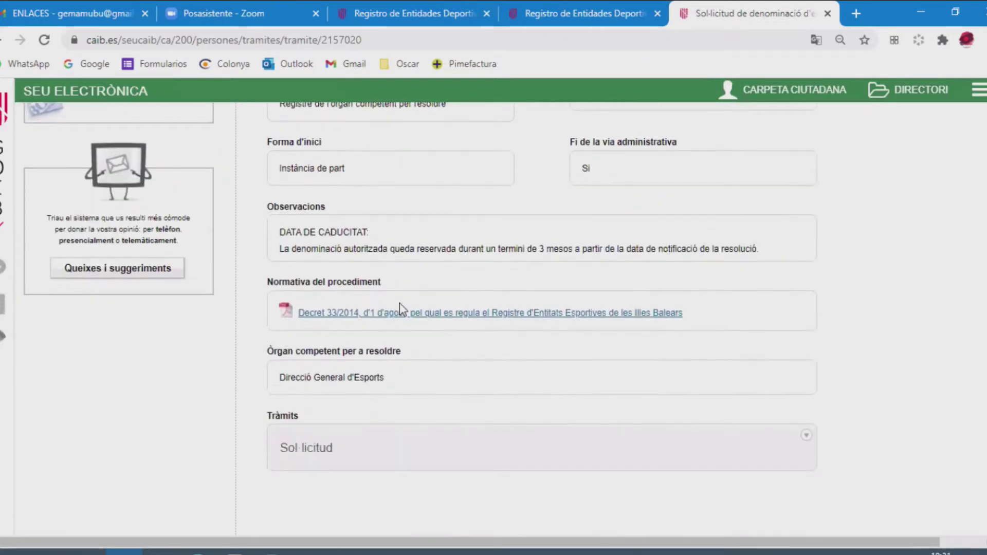
- Expand the Sol·licitud entry under Tràmits and review its requirements, application model, maximum term and forms of submission
{"action": "left_click", "coordinate": [806, 361]}
{"action": "scroll", "coordinate": [497, 430], "scroll_direction": "down", "scroll_amount": 3}
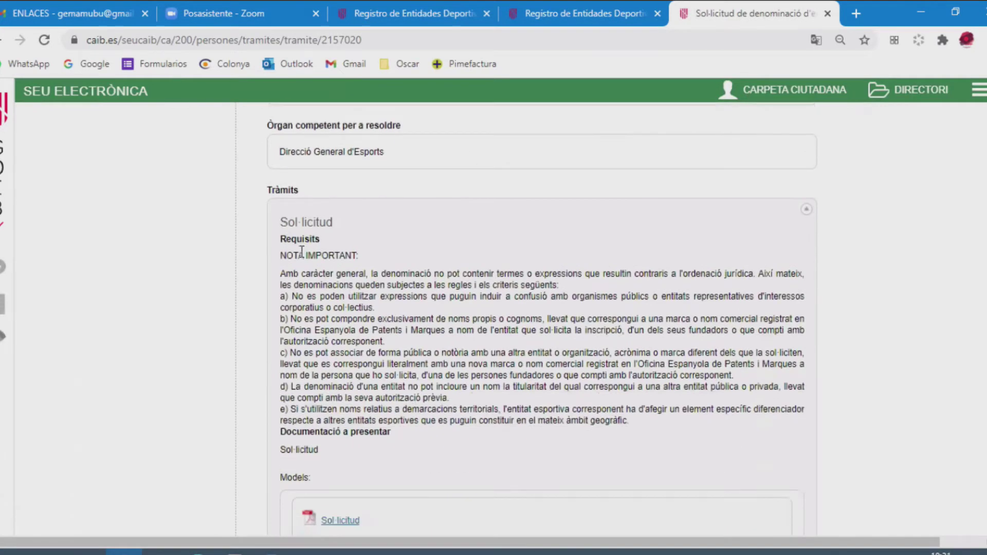
{"action": "scroll", "coordinate": [341, 284], "scroll_direction": "down", "scroll_amount": 4}
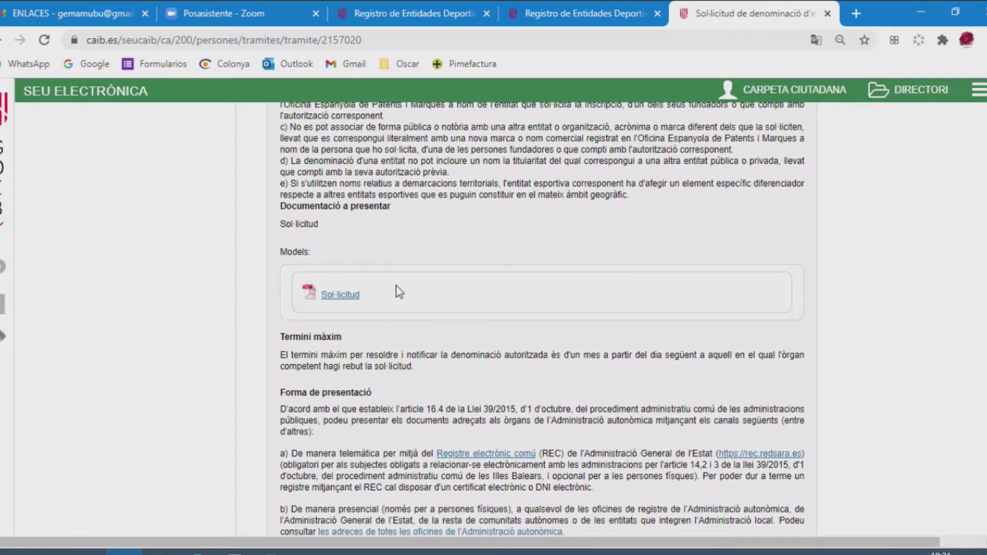
{"action": "scroll", "coordinate": [408, 293], "scroll_direction": "down", "scroll_amount": 1}
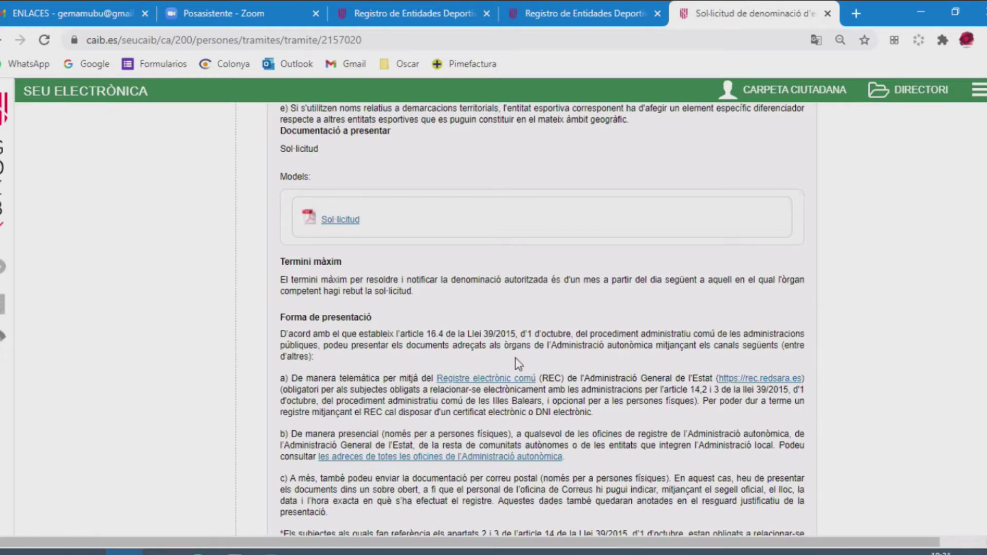
- Follow the rec.redsara.es link to the Registro Electrónico, look over its registration form and close the page
{"action": "left_click", "coordinate": [754, 383]}
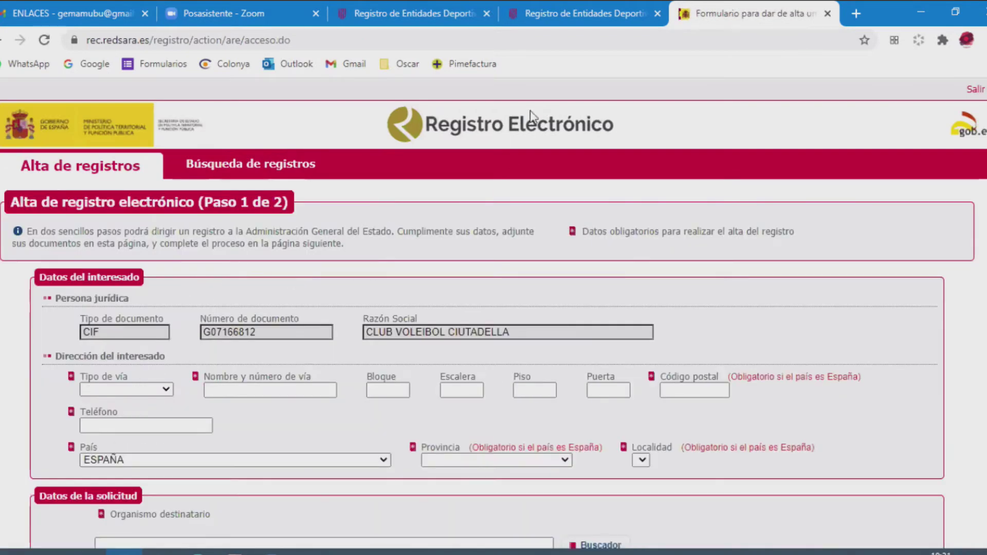
{"action": "scroll", "coordinate": [213, 366], "scroll_direction": "down", "scroll_amount": 9}
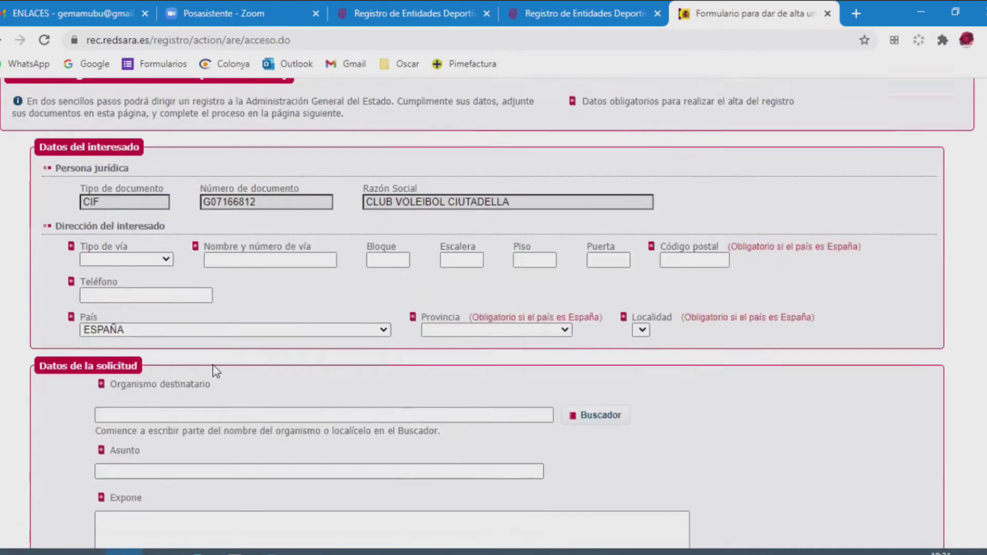
{"action": "scroll", "coordinate": [216, 372], "scroll_direction": "down", "scroll_amount": 2}
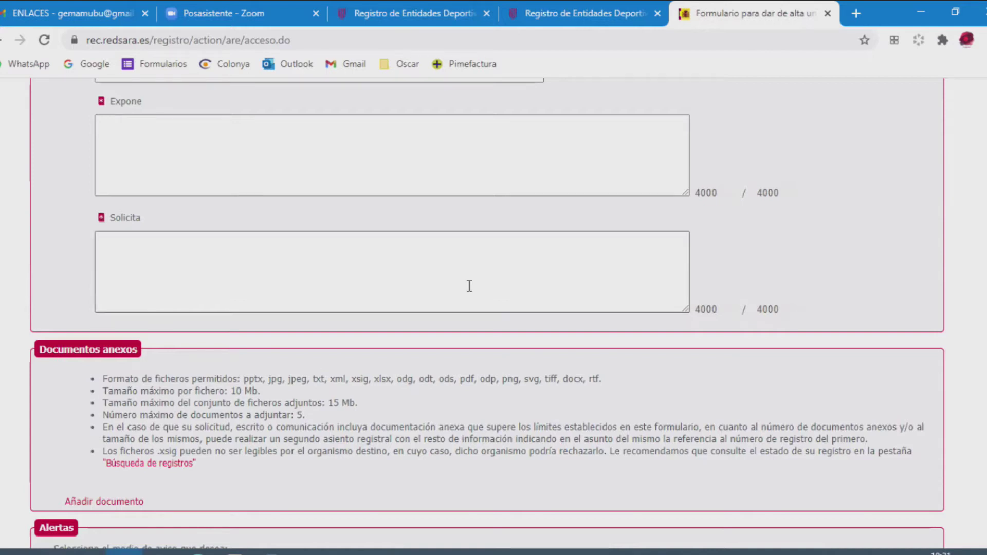
{"action": "scroll", "coordinate": [469, 284], "scroll_direction": "up", "scroll_amount": 8}
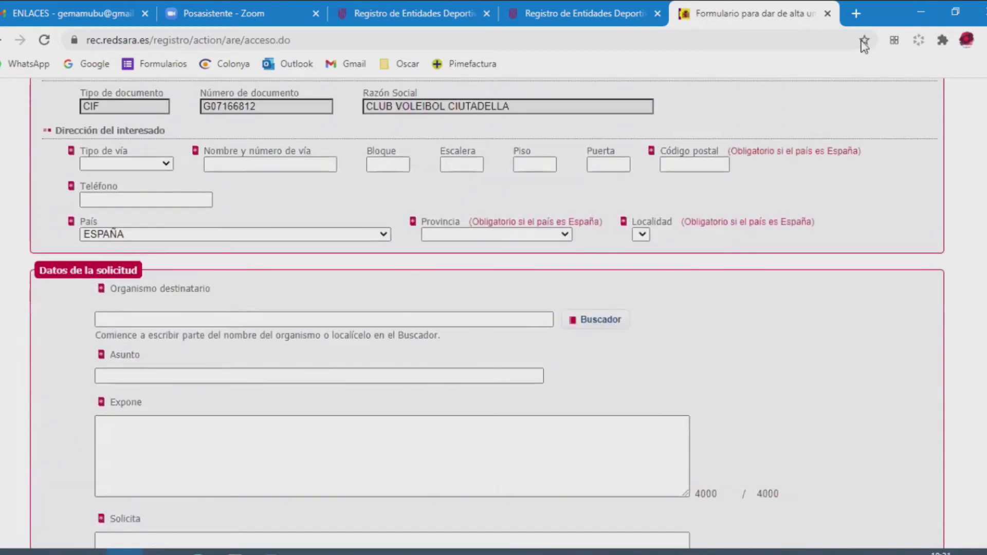
{"action": "left_click", "coordinate": [827, 13]}
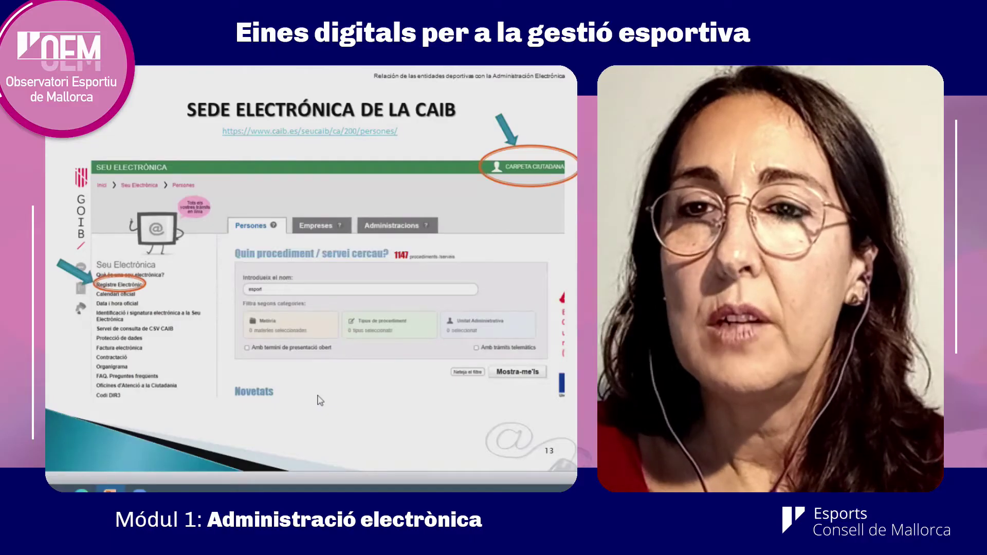
- Advance the presentation to slide 15 on sports subsidies and open its Dirección General de Deportes link
{"action": "left_click", "coordinate": [320, 400]}
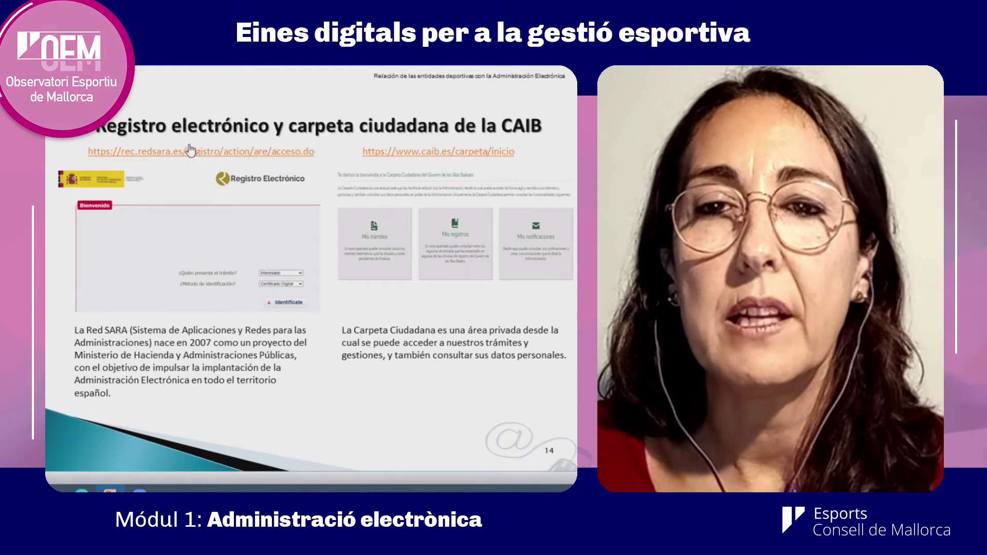
{"action": "left_click", "coordinate": [286, 422]}
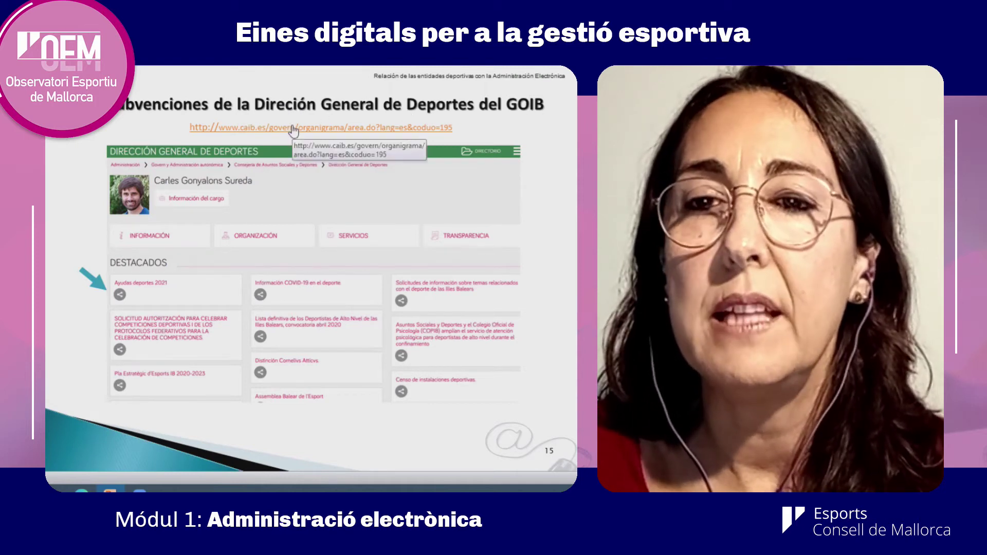
{"action": "left_click", "coordinate": [293, 128]}
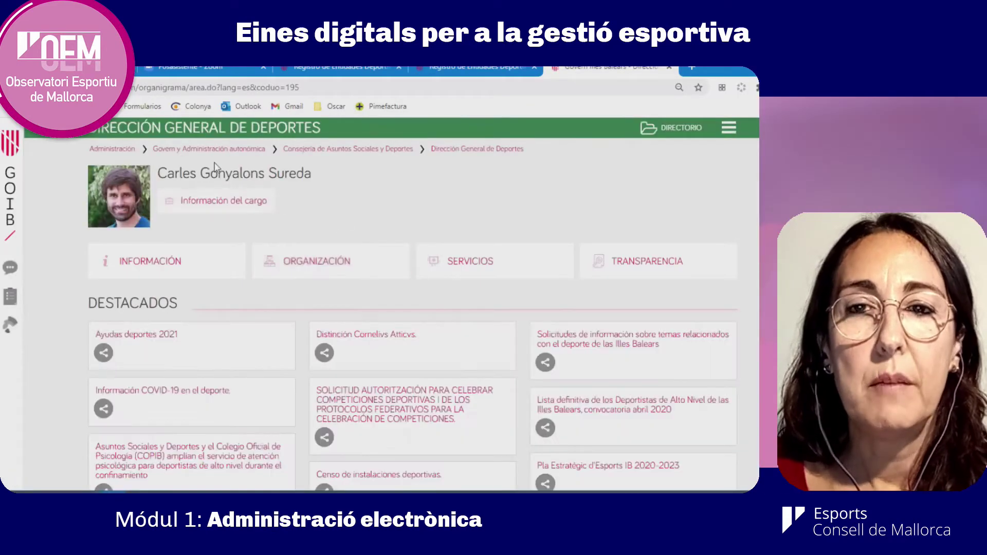
- Go up to the Consejería de Asuntos Sociales y Deportes and open Dirección General de Deportes from its organization list
{"action": "left_click", "coordinate": [294, 151]}
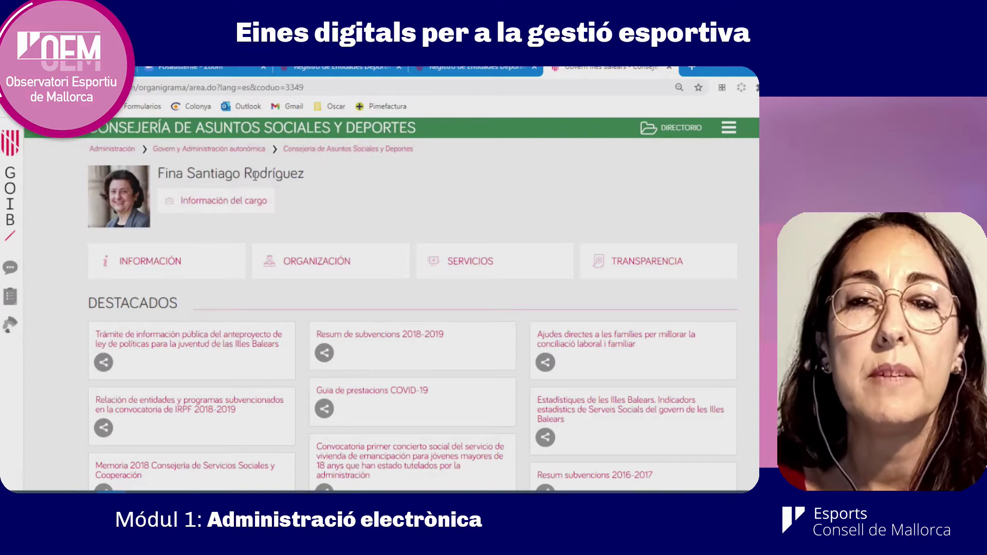
{"action": "left_click", "coordinate": [303, 264]}
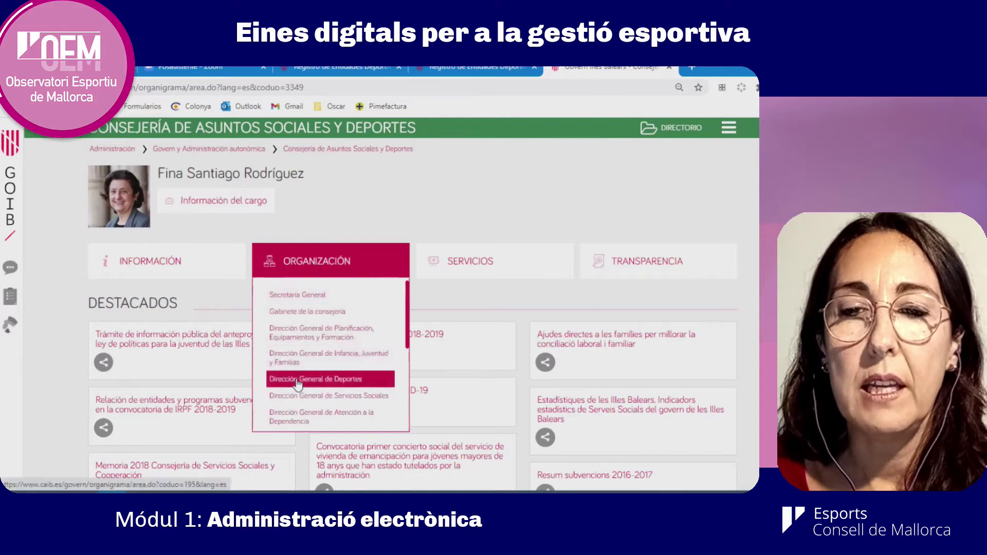
{"action": "left_click", "coordinate": [298, 381]}
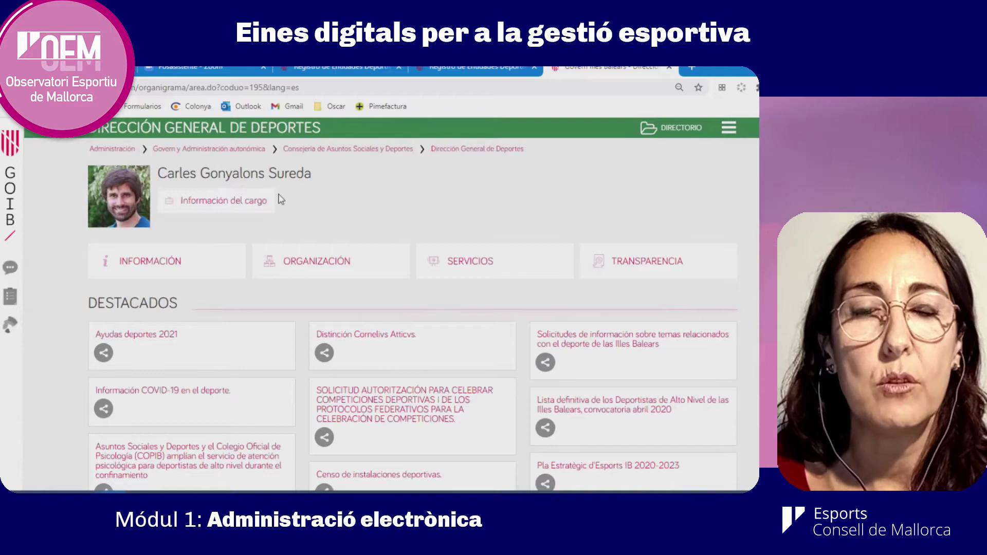
- Review the Destacados entries on the Dirección General de Deportes page, including Registro de Entidades Deportivas
{"action": "scroll", "coordinate": [250, 255], "scroll_direction": "down", "scroll_amount": 2}
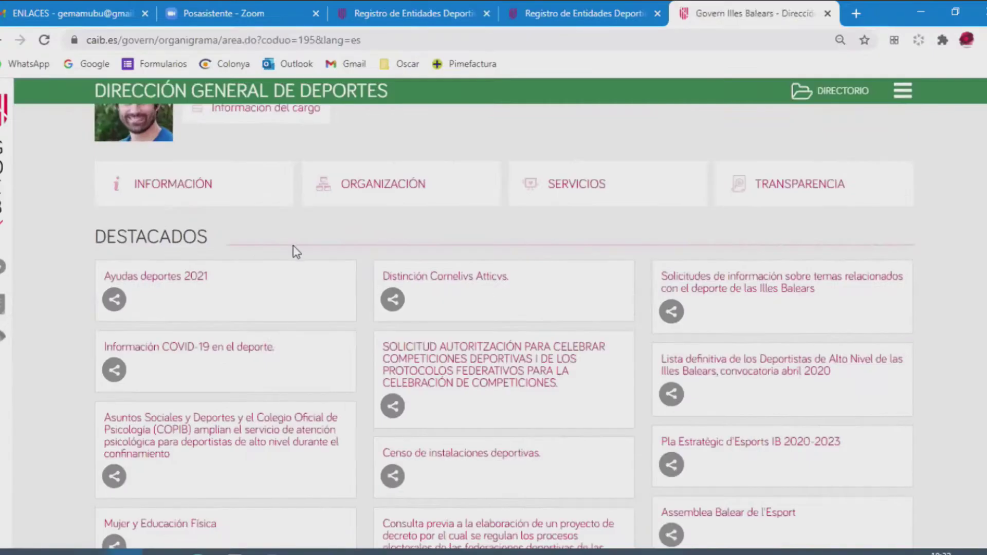
{"action": "scroll", "coordinate": [297, 252], "scroll_direction": "down", "scroll_amount": 1}
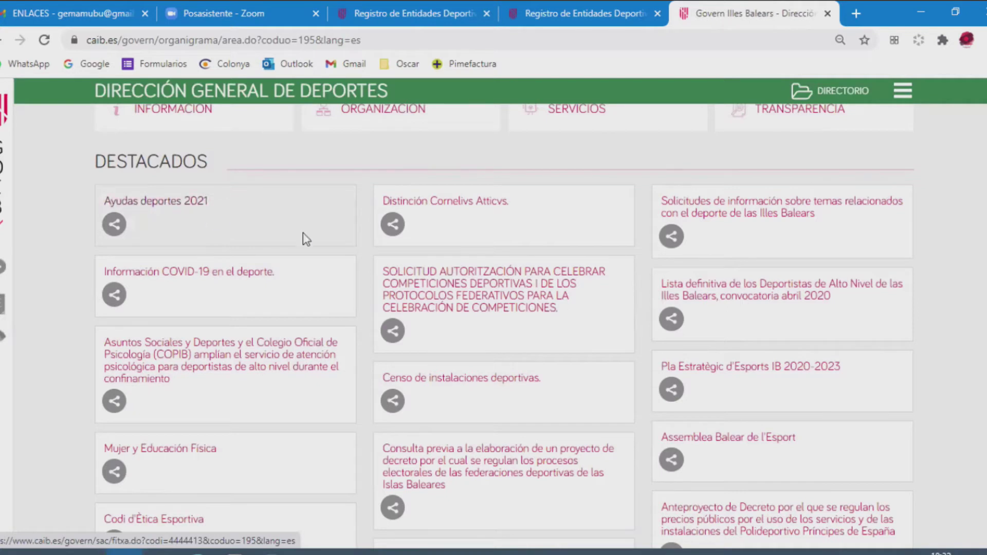
{"action": "scroll", "coordinate": [360, 249], "scroll_direction": "down", "scroll_amount": 3}
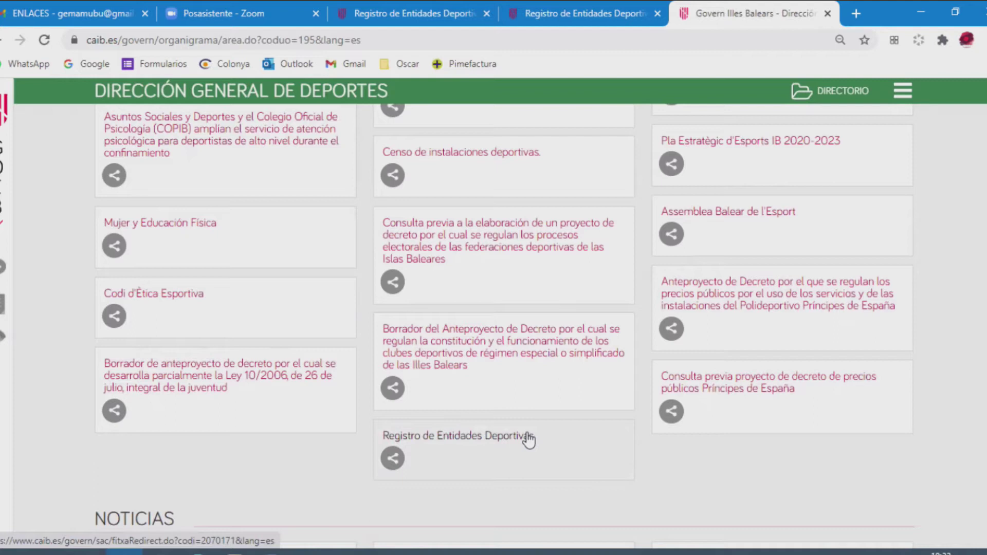
{"action": "scroll", "coordinate": [529, 441], "scroll_direction": "up", "scroll_amount": 3}
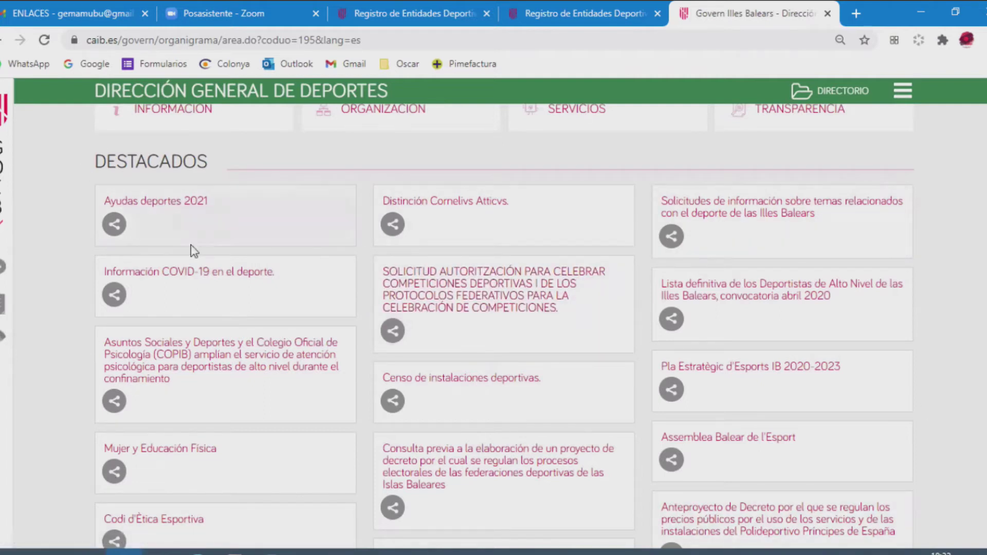
- Open Ayudas deportes 2021 and review the list of open grant calls for clubs, federations and athletes
{"action": "left_click", "coordinate": [163, 213]}
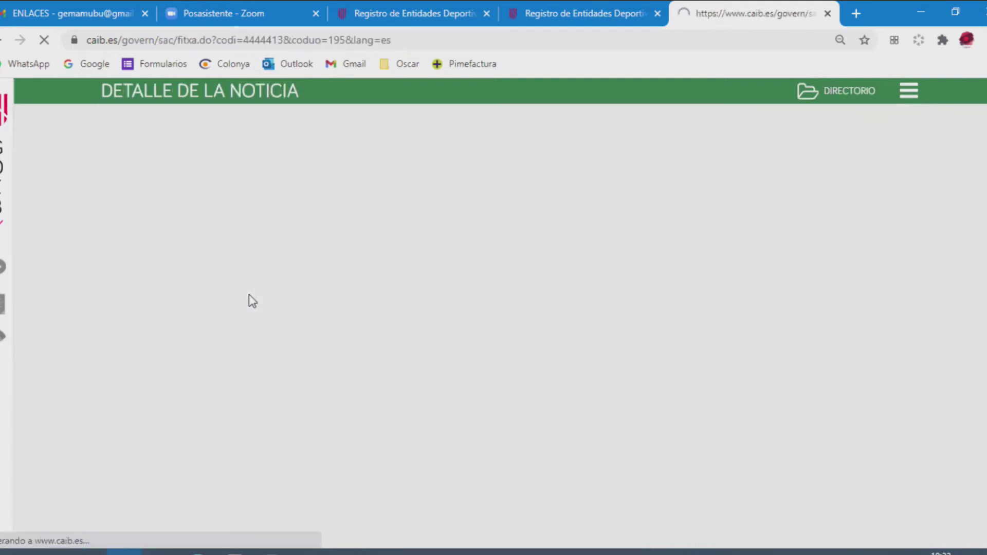
{"action": "scroll", "coordinate": [269, 316], "scroll_direction": "down", "scroll_amount": 4}
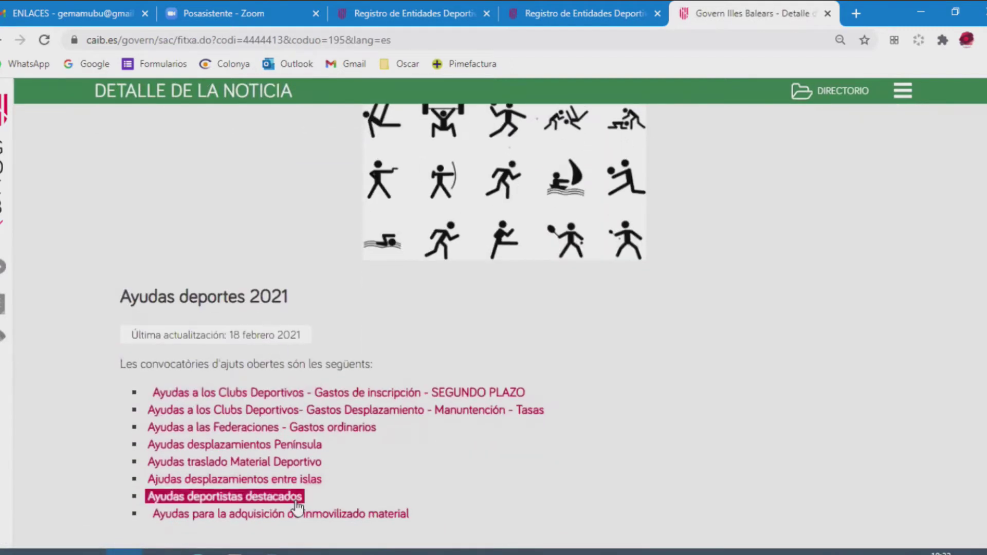
{"action": "scroll", "coordinate": [277, 381], "scroll_direction": "down", "scroll_amount": 1}
- Switch to the PowerPoint presentation and advance to slide 16 on the Ajuts esports 2021 calls
{"action": "key", "text": "alt+Tab"}
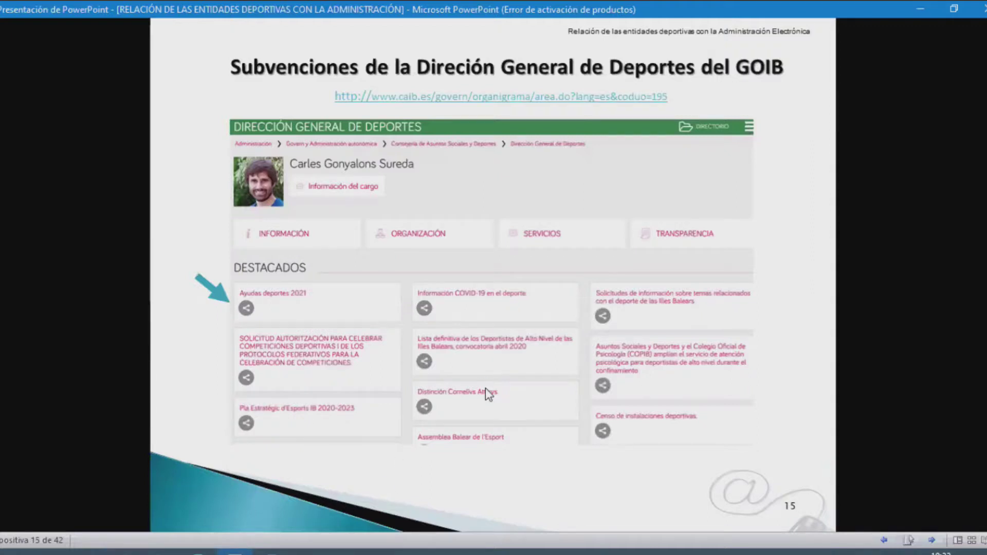
{"action": "left_click", "coordinate": [485, 388]}
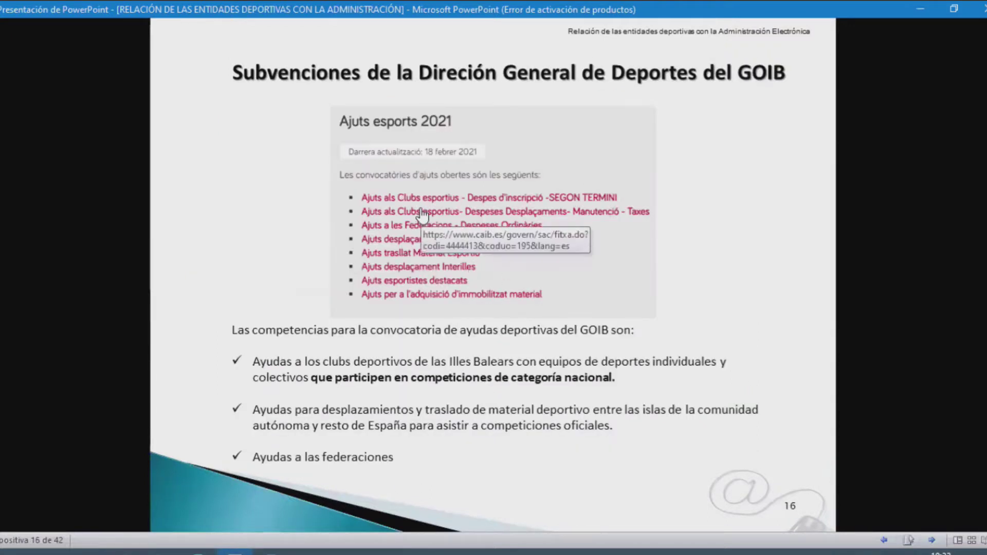